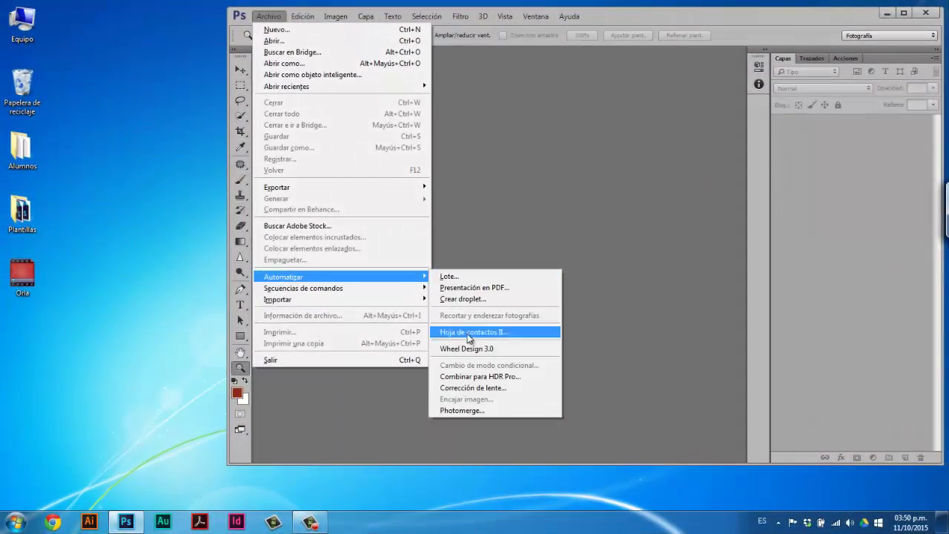
Step: Start a Wheel Design Registro job using Alumnos\BD-DV.txt with all records
left_click(468, 348)
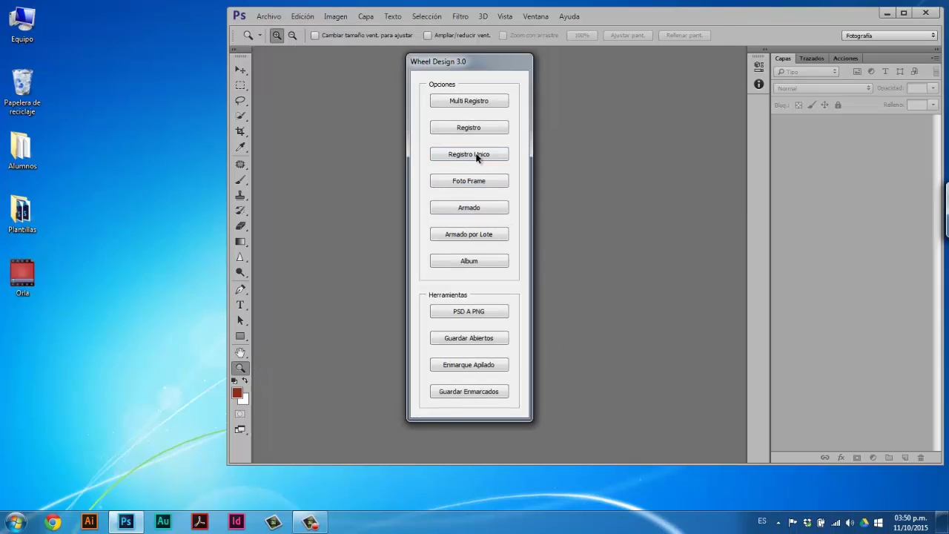
left_click(489, 127)
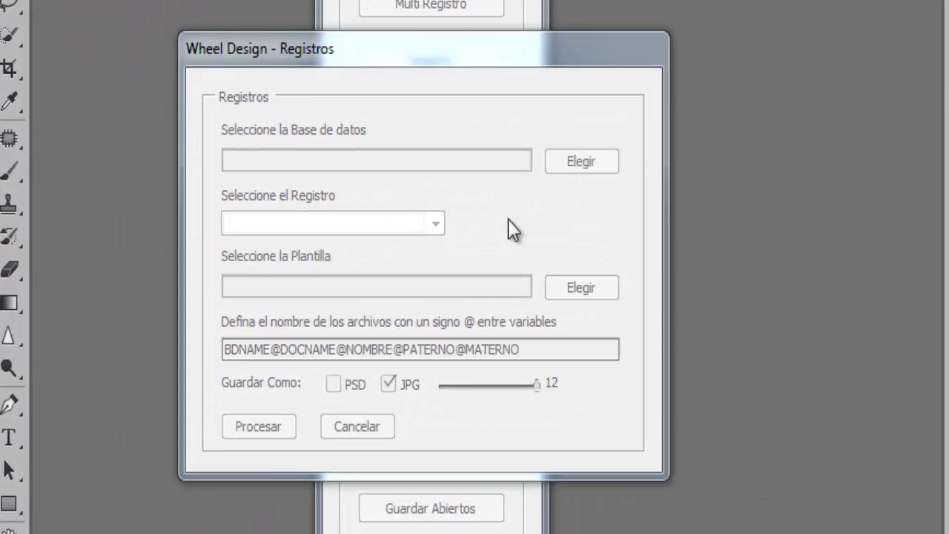
left_click(581, 161)
left_click(60, 260)
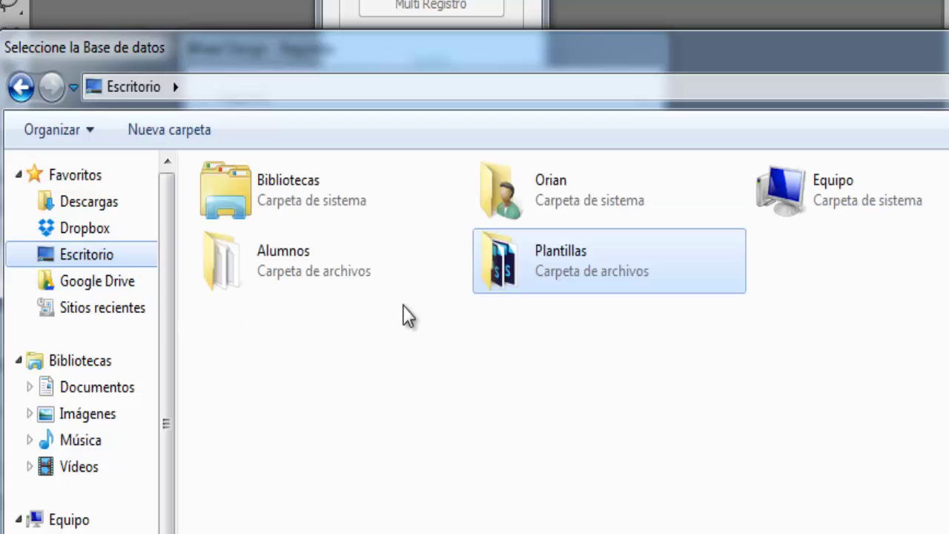
double_click(324, 271)
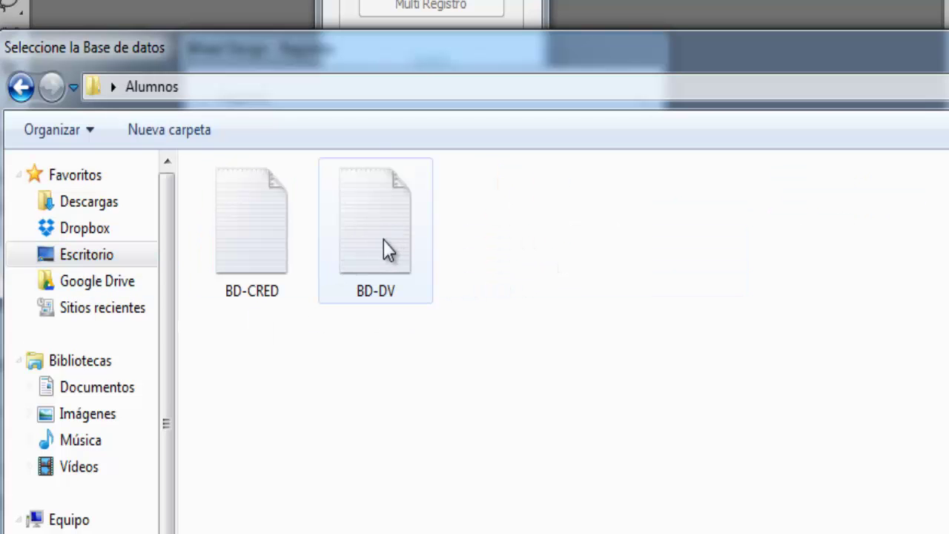
left_click(383, 248)
key("Return")
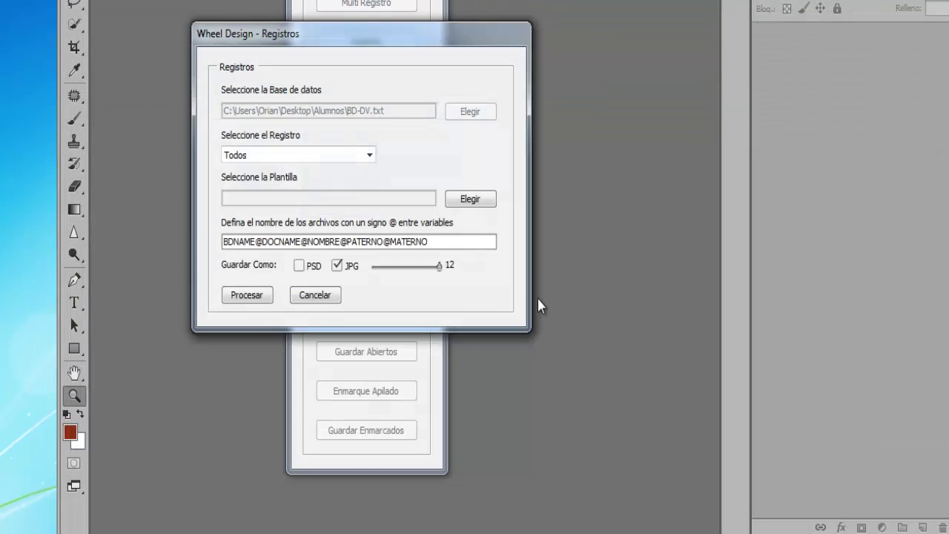
left_click(369, 155)
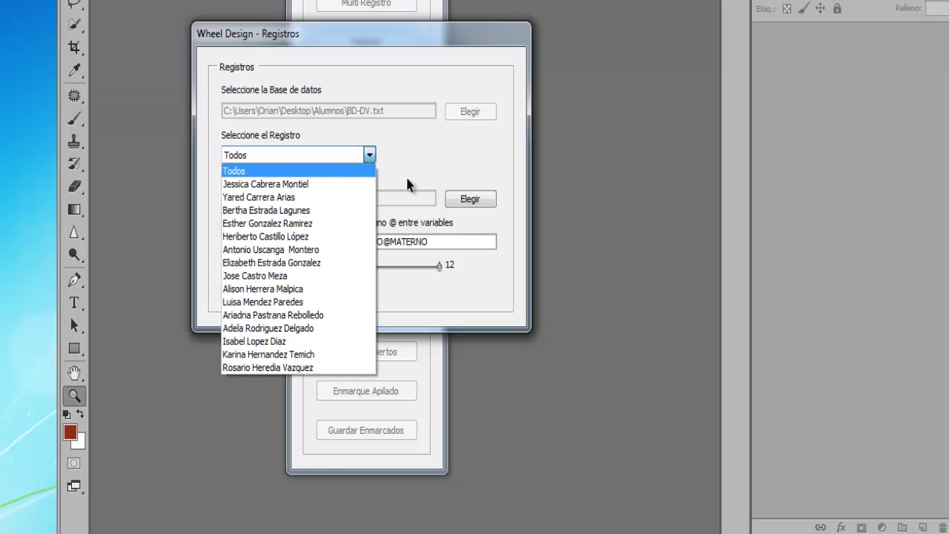
left_click(369, 157)
Step: Choose Plantillas\Creed.psd as the template and start processing
left_click(471, 198)
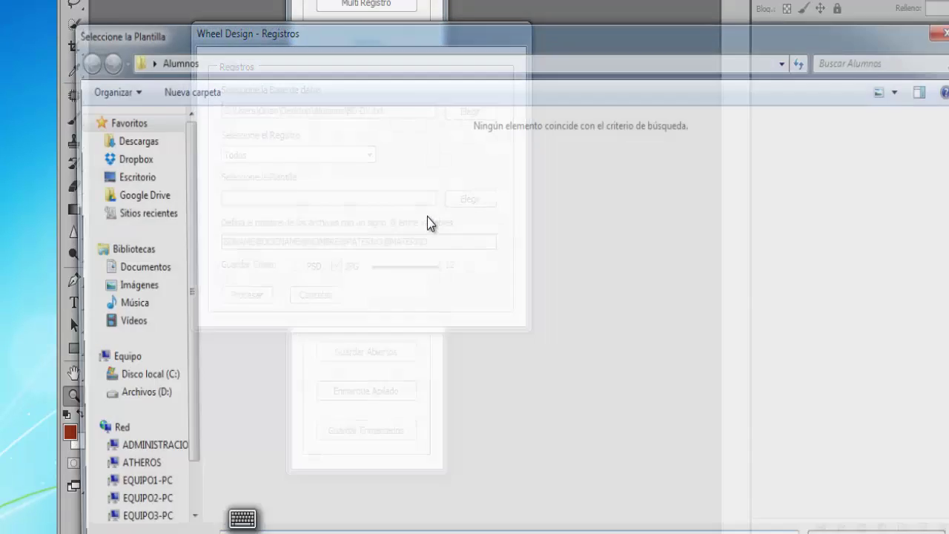
left_click(144, 178)
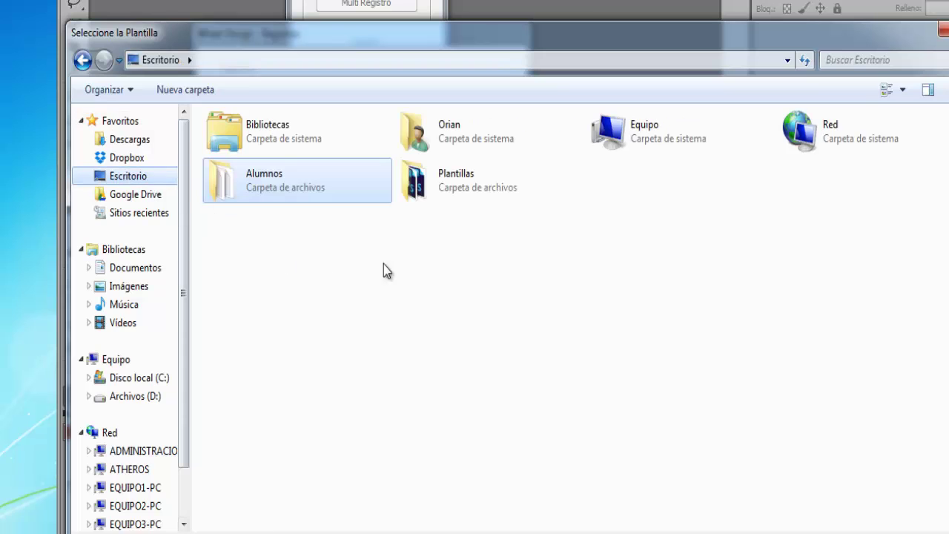
double_click(445, 190)
double_click(252, 163)
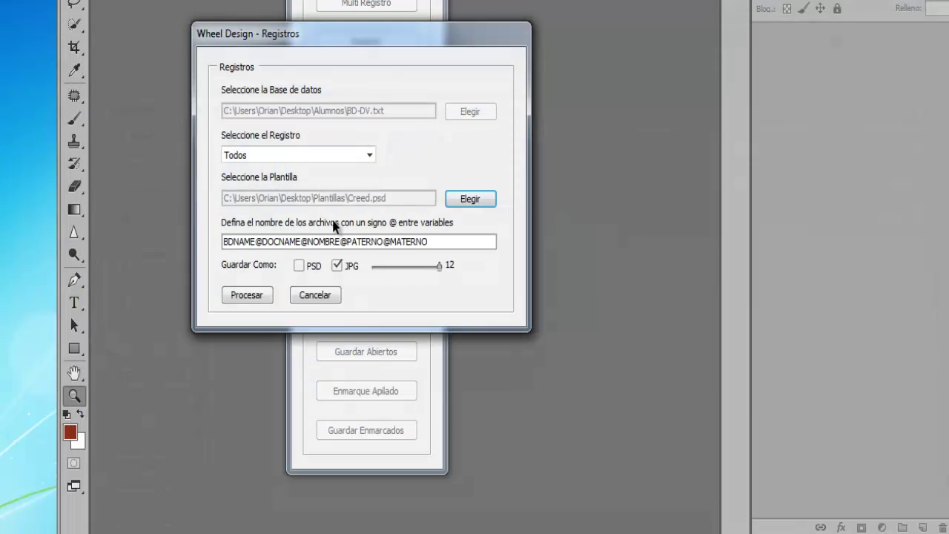
left_click(265, 295)
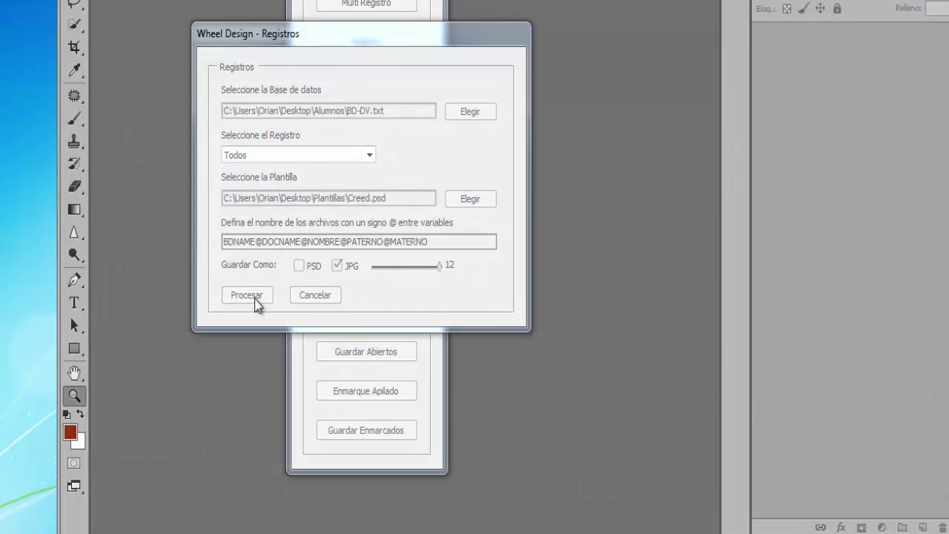
Step: Create a new destination folder named Credenciales and run the batch
left_click(308, 351)
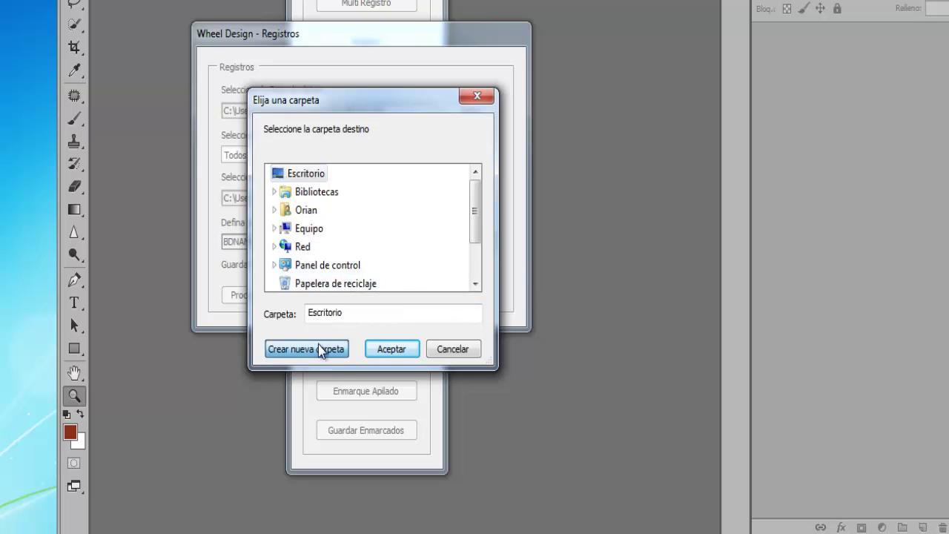
type("C")
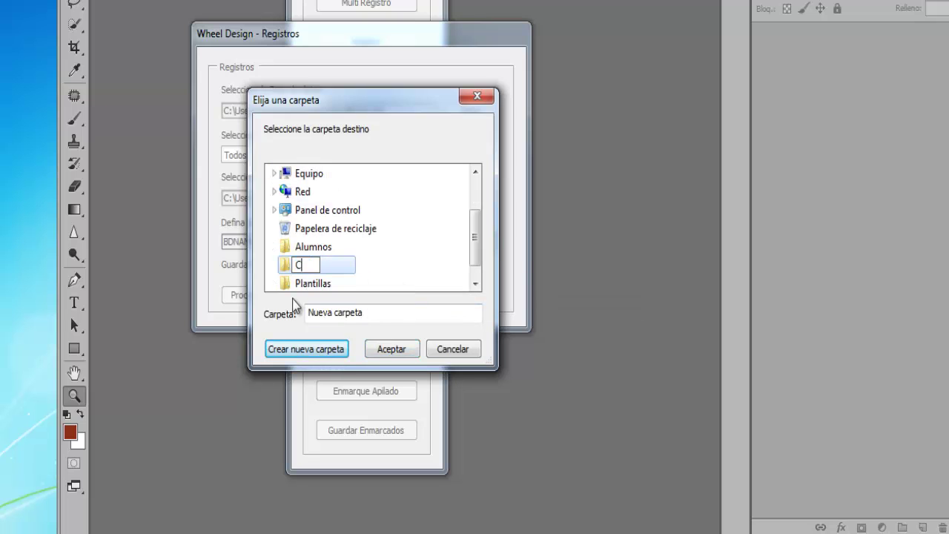
type("redenciales")
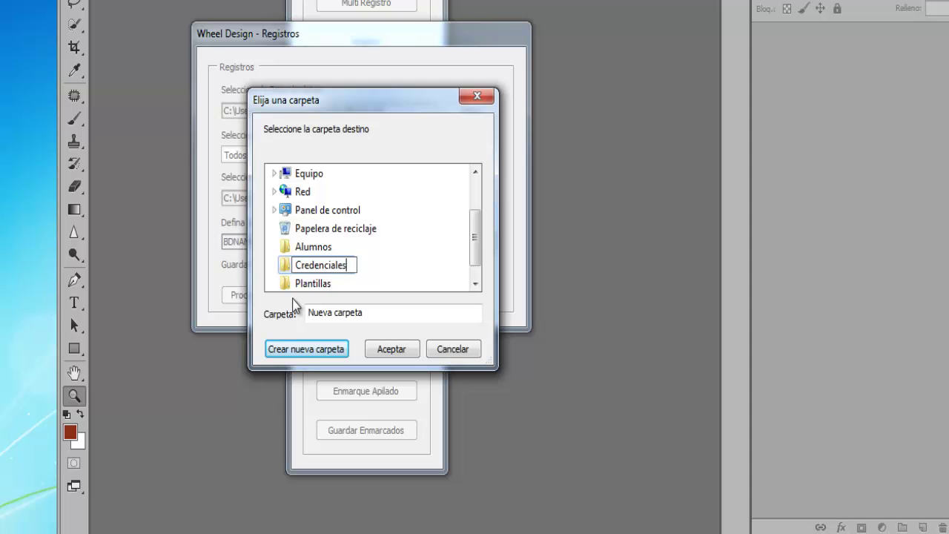
key("Return")
key("Return")
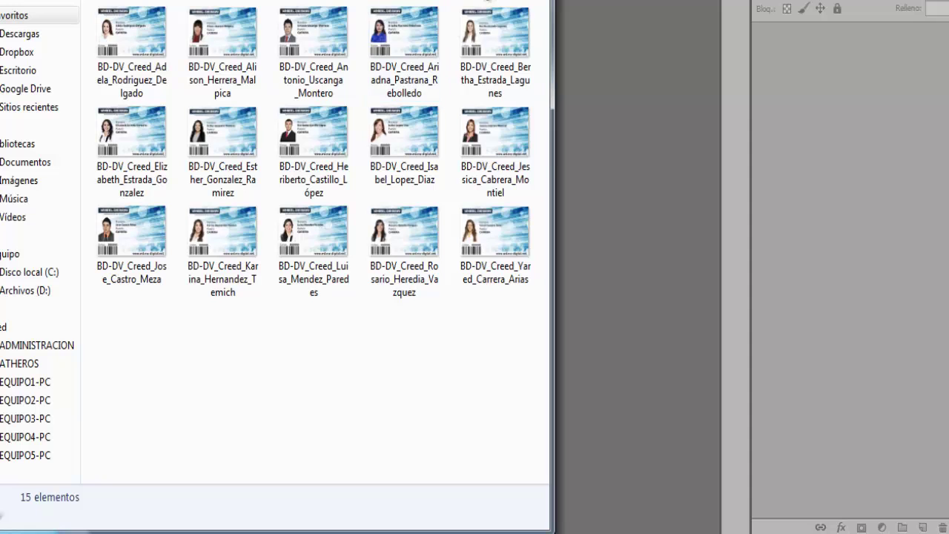
Step: Switch Explorer to large icons and scroll through the generated ID cards
left_click(498, 2)
left_click(525, 4)
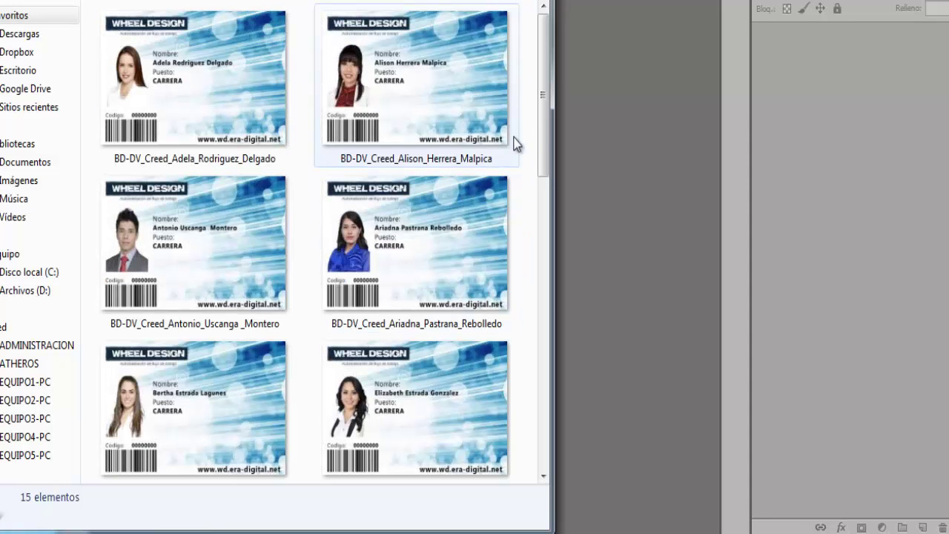
mouse_move(546, 96)
left_mouse_down()
mouse_move(573, 354)
mouse_move(555, 89)
left_mouse_up()
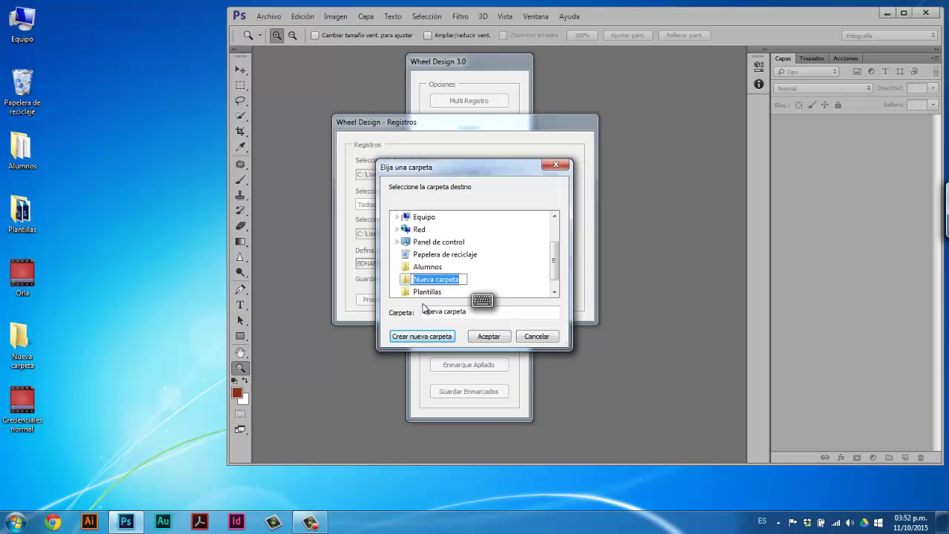
Step: Name the new folder Credenciales and start processing BD-CRED.txt into it
type("C:\\U")
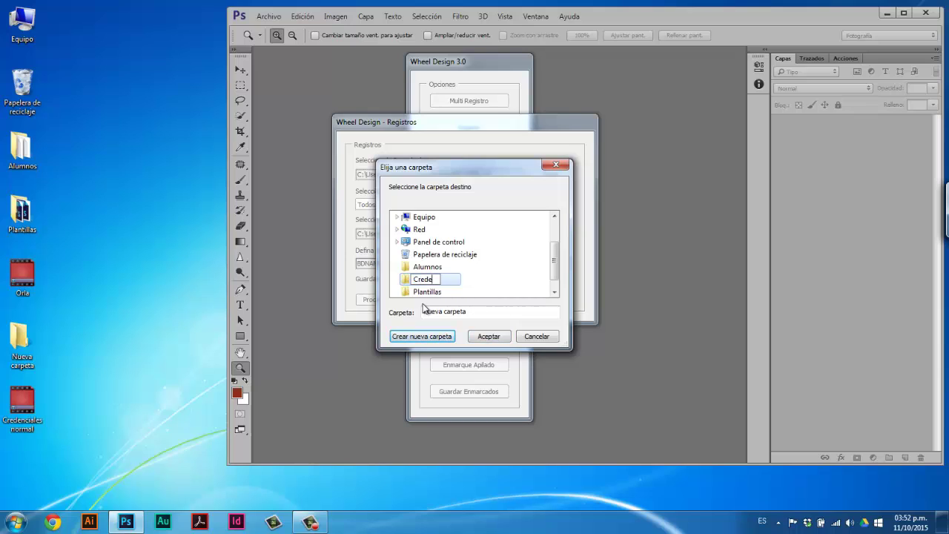
type("s")
key("Return")
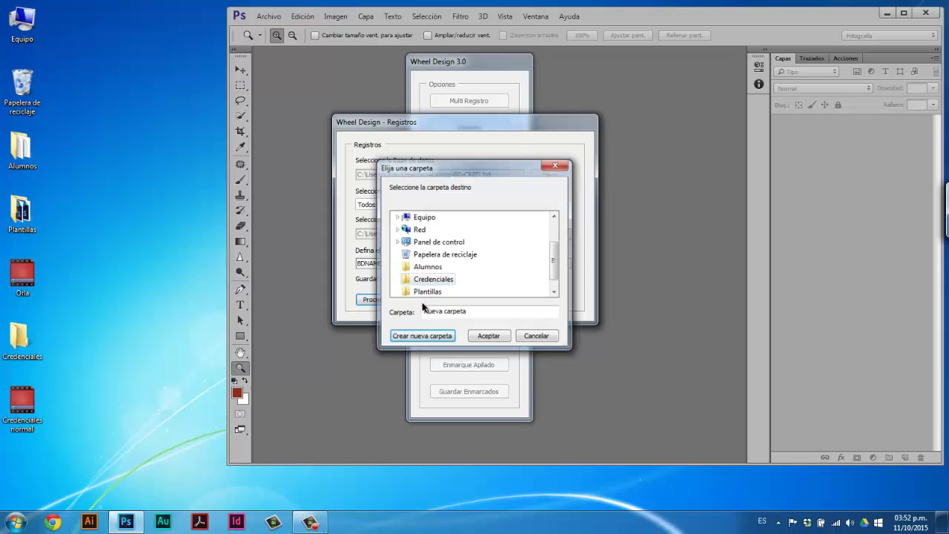
key("Return")
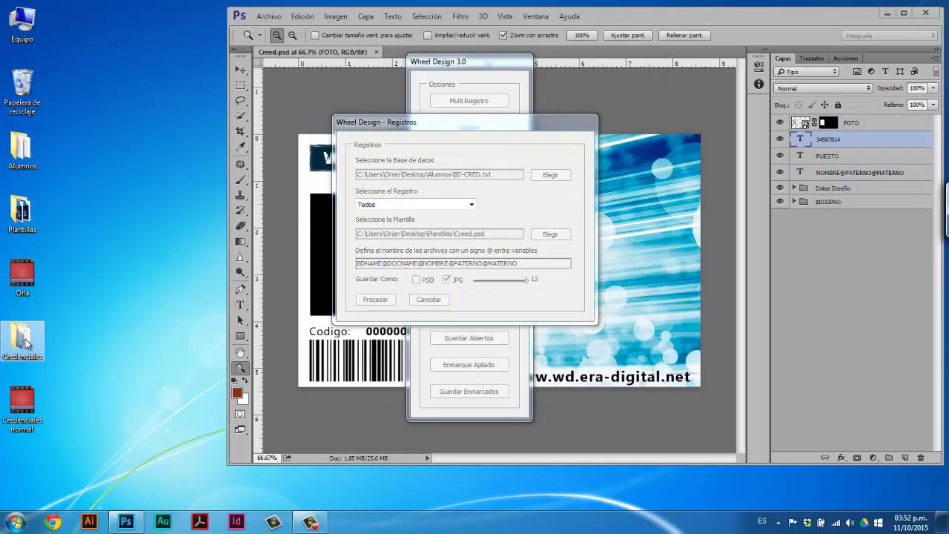
Step: Open the Credenciales folder with smaller thumbnails and move its window up-left
double_click(18, 346)
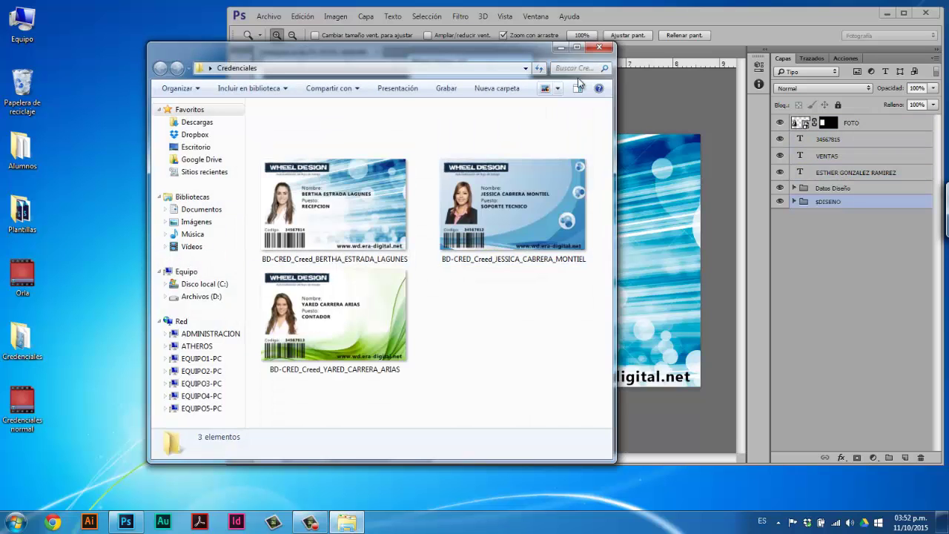
left_click(557, 88)
left_click(577, 122)
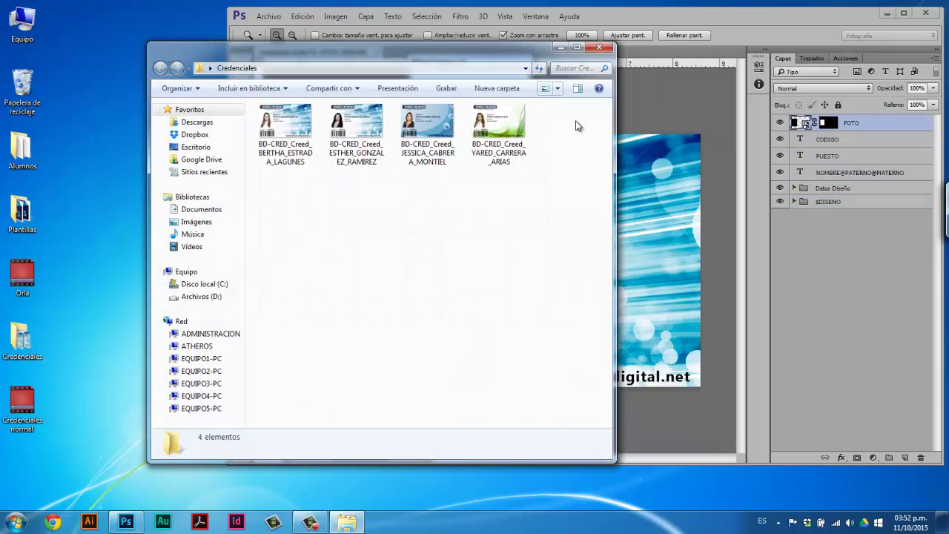
left_click_drag(510, 55, 417, 43)
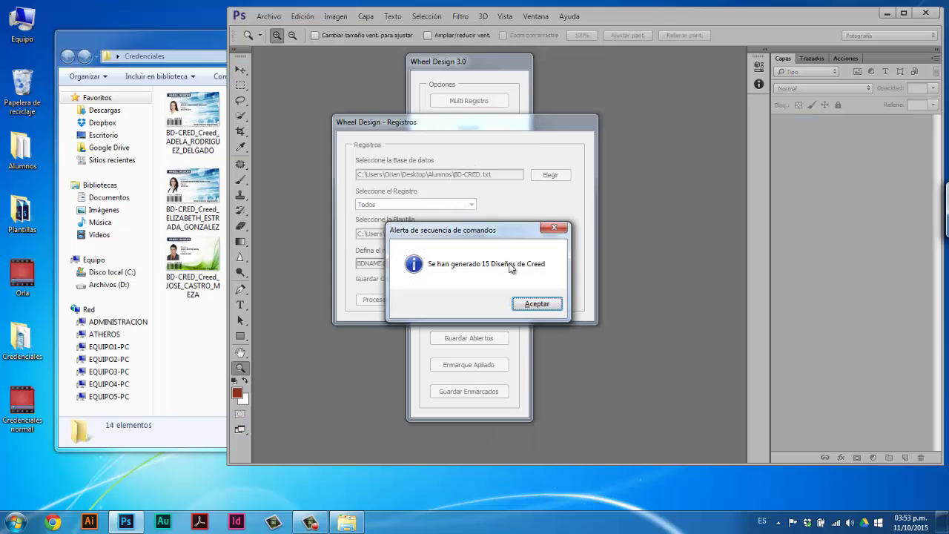
Step: Dismiss the completion alert and review the 15 BD-CRED cards as extra-large thumbnails
left_click(537, 304)
left_click(195, 118)
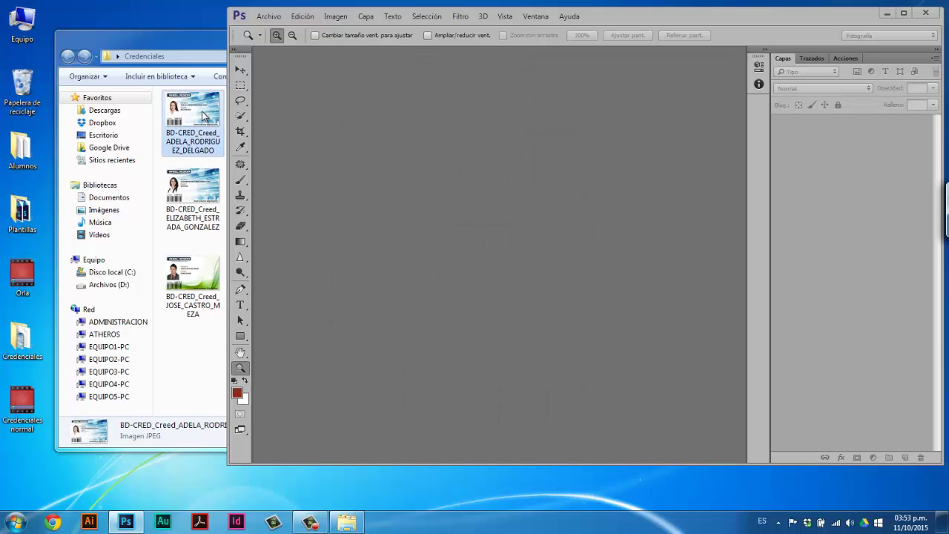
left_click(457, 76)
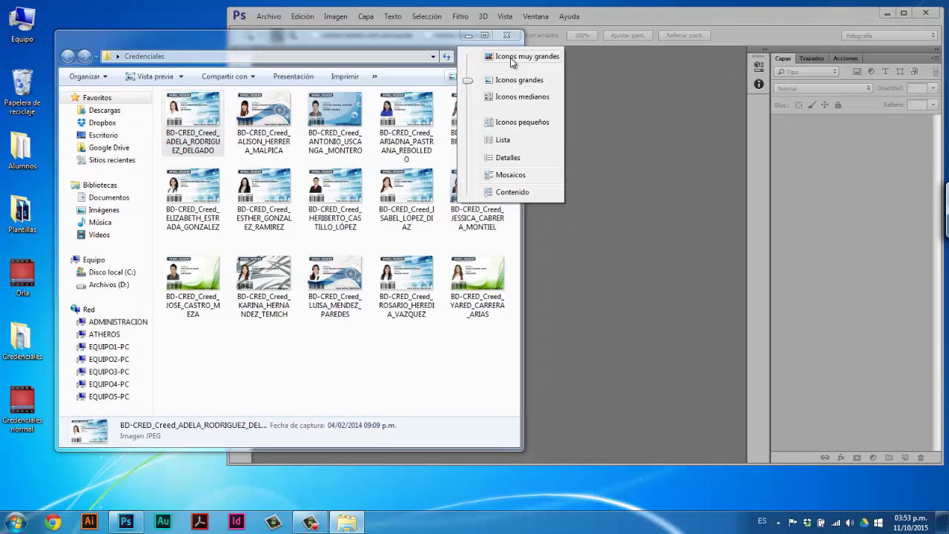
left_click(519, 56)
scroll(517, 172, "down", 2)
left_click_drag(517, 173, 528, 344)
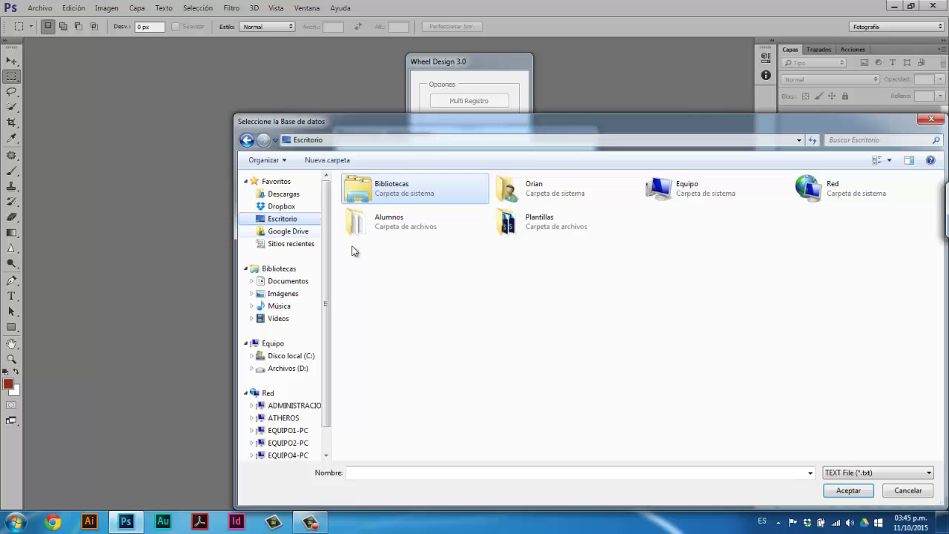
Step: Pick Alumnos\BD-DV.txt as database and Plantillas\Fondo.jpg as the background image
double_click(398, 233)
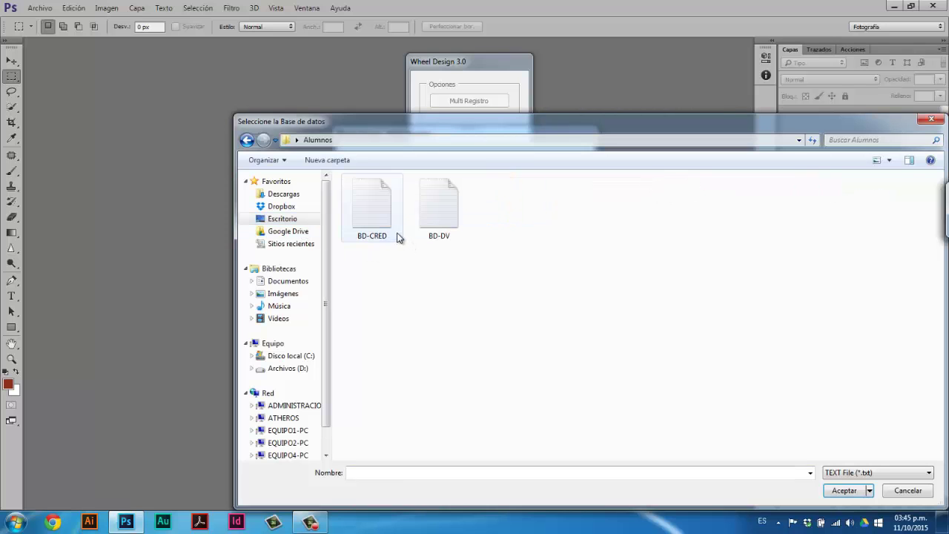
left_click(444, 234)
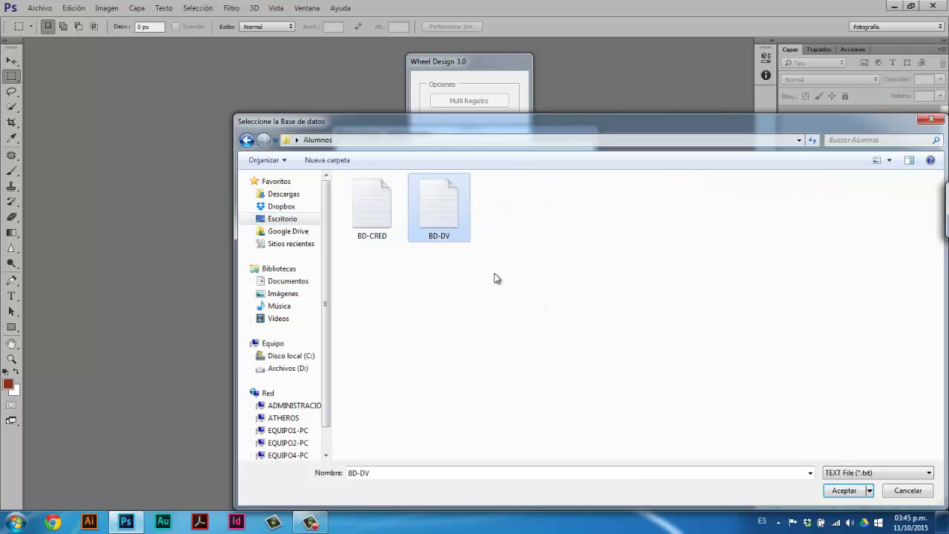
left_click(843, 490)
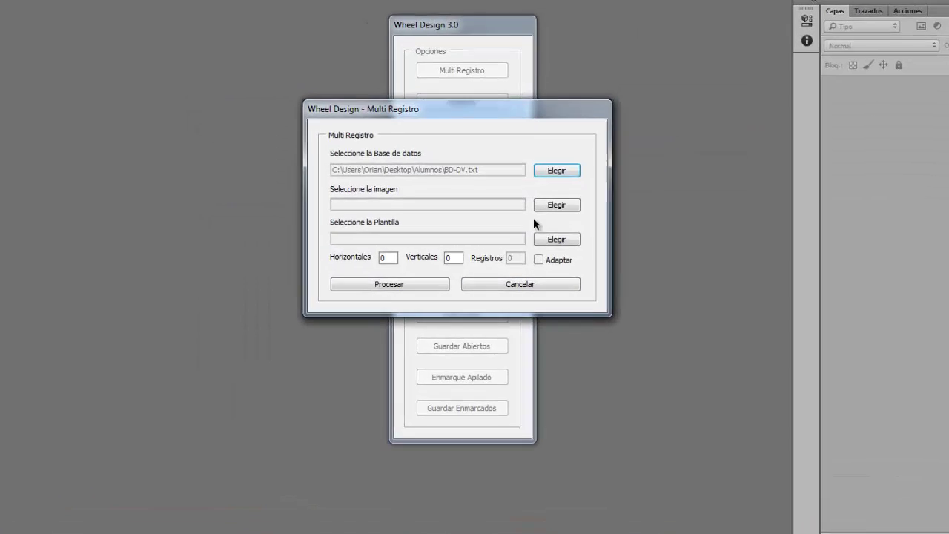
left_click(550, 215)
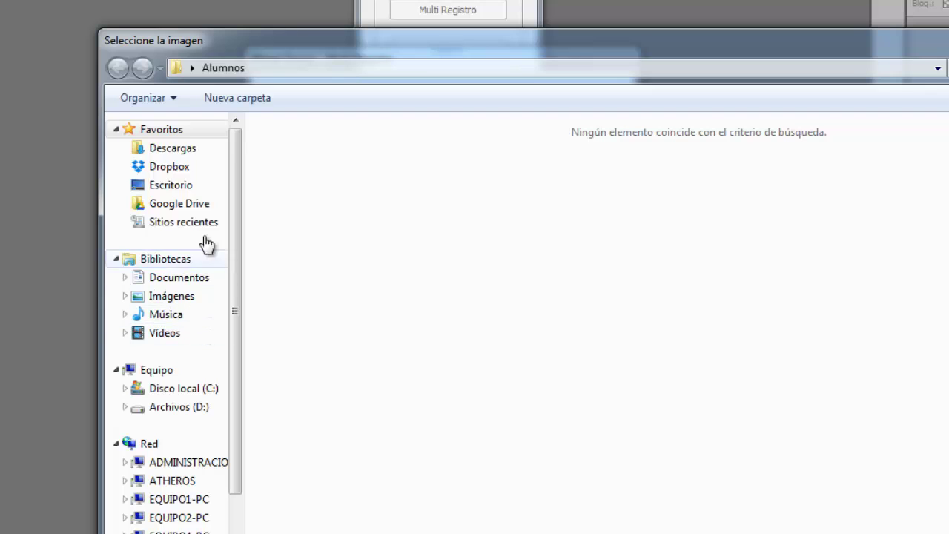
left_click(183, 186)
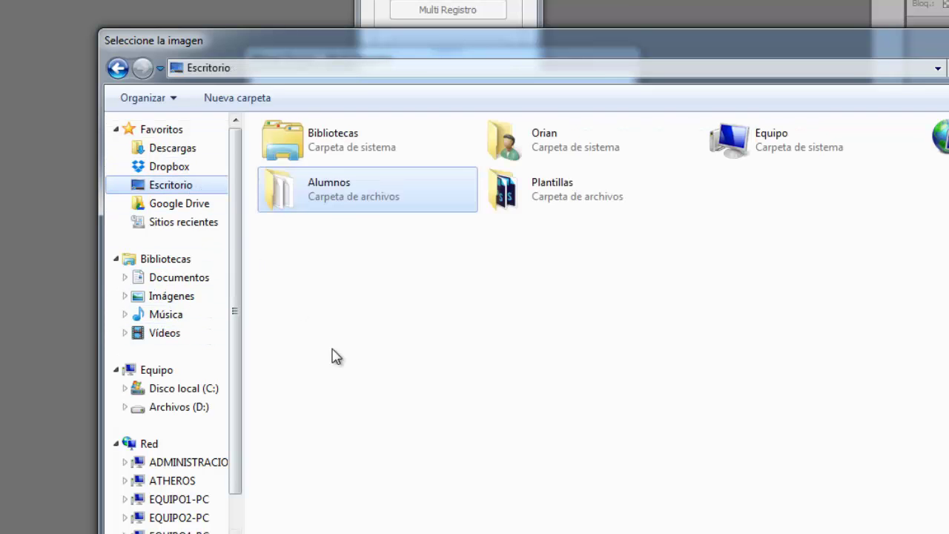
double_click(546, 199)
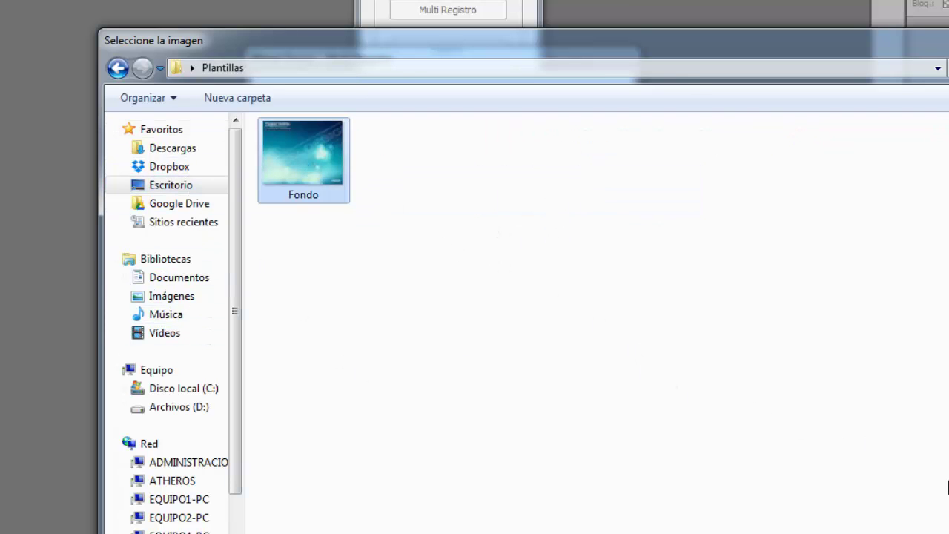
key("Return")
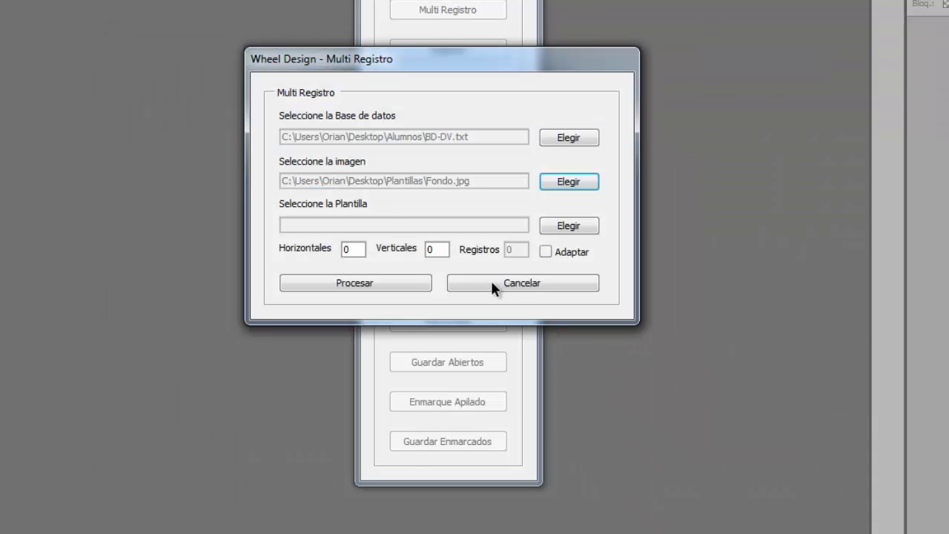
Step: Set Orla.psd as the template with a 5 by 3 grid
left_click(567, 226)
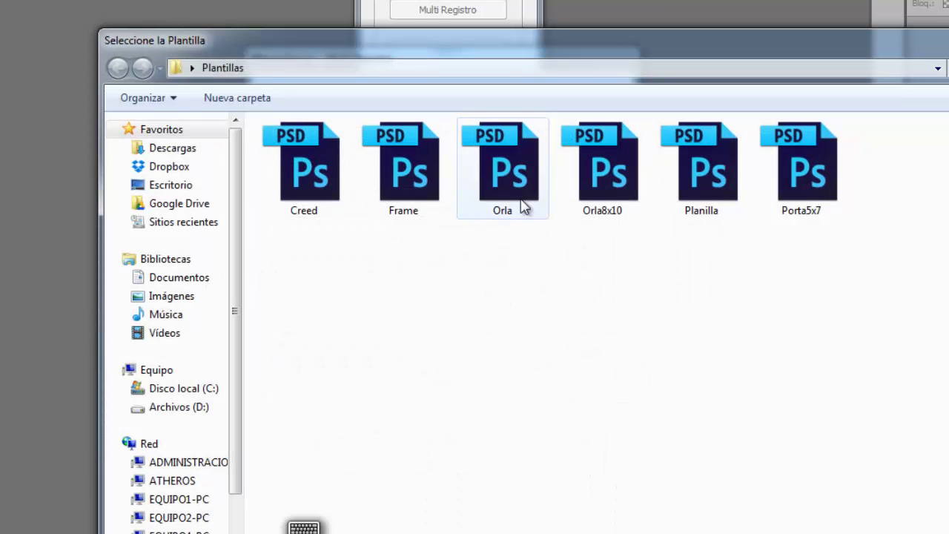
left_click(521, 205)
key("Return")
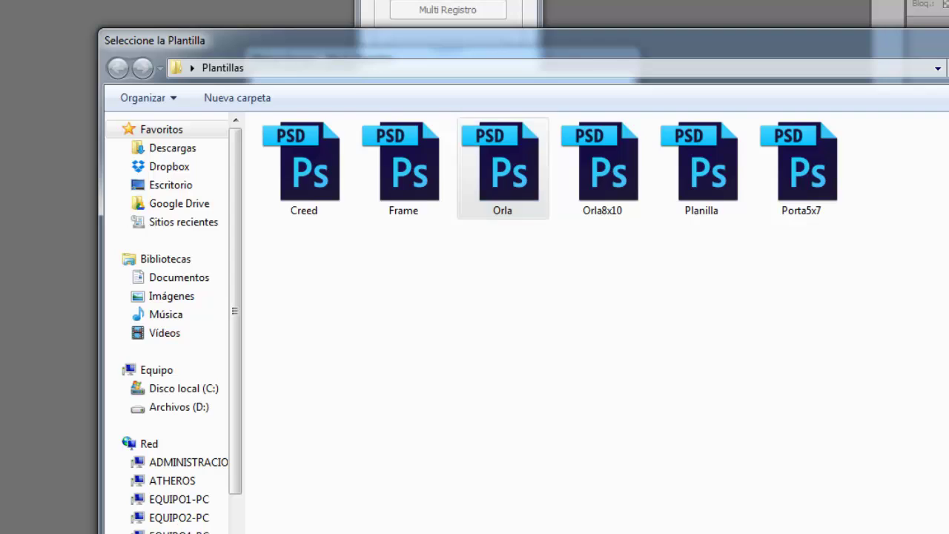
key("Tab")
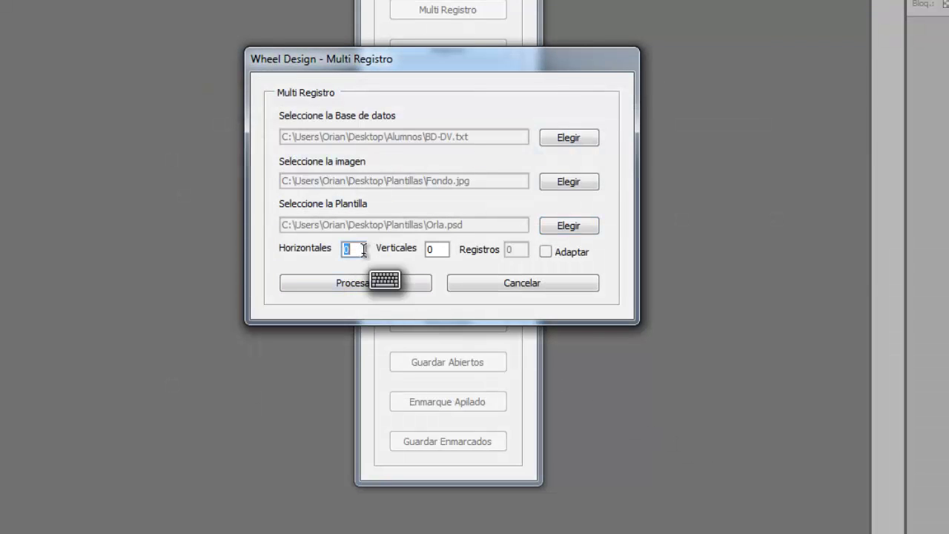
type("5")
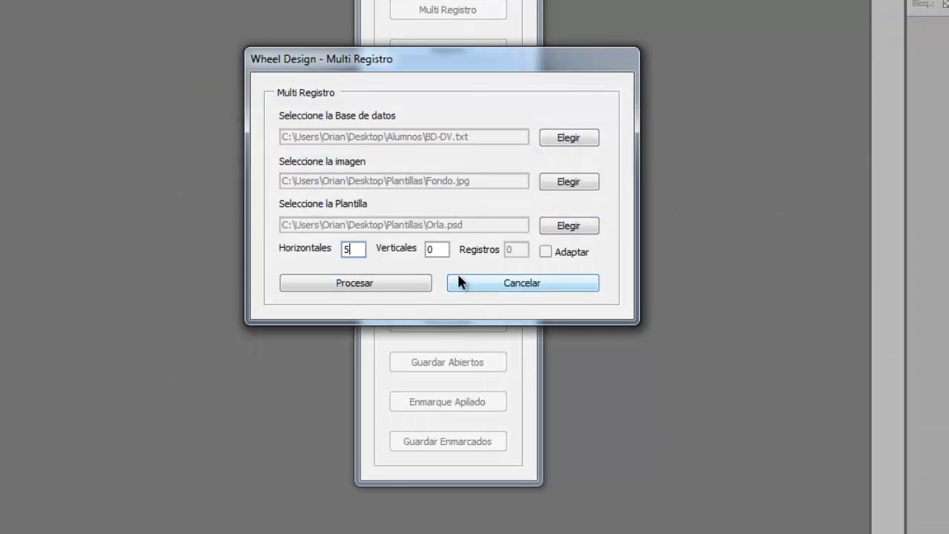
type("3")
Step: Run the Multi Registro layout and dismiss the '15 Registros' processed notice
left_click(409, 282)
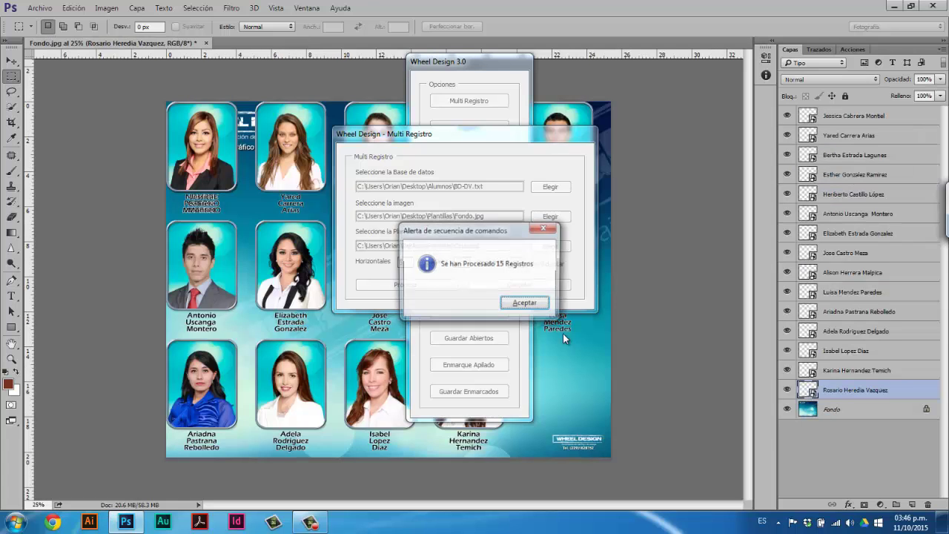
left_click(526, 304)
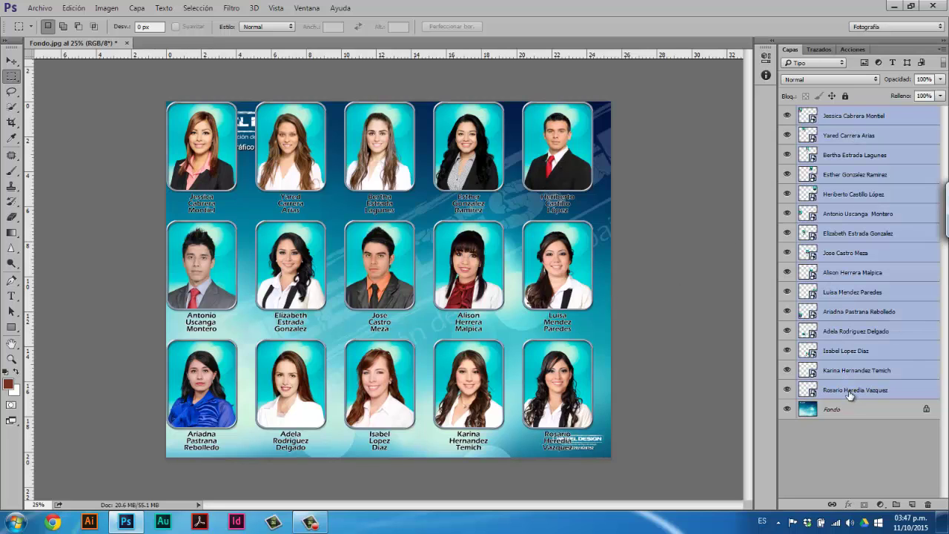
Step: Scale the portrait grid to about 76% and move it below the Wheel Design header
key("ctrl+t")
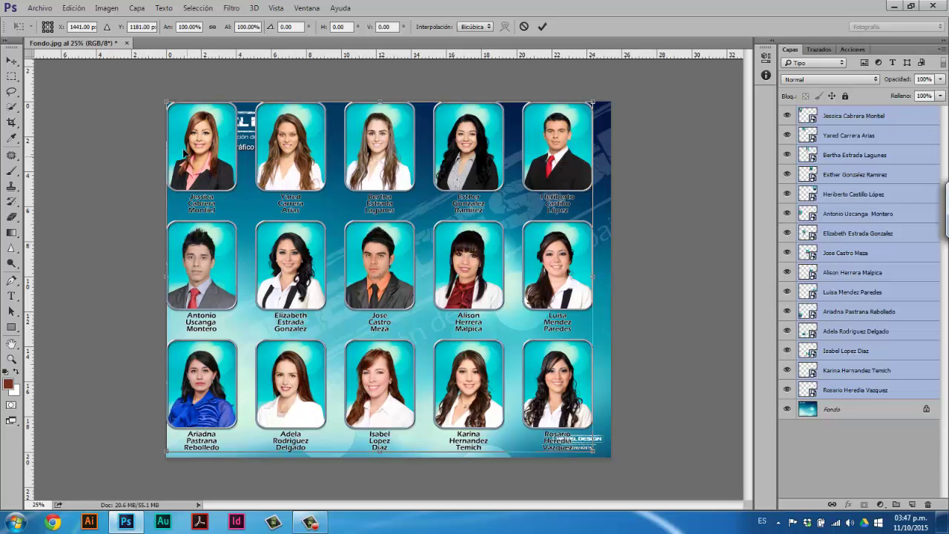
left_click_drag(166, 100, 268, 185)
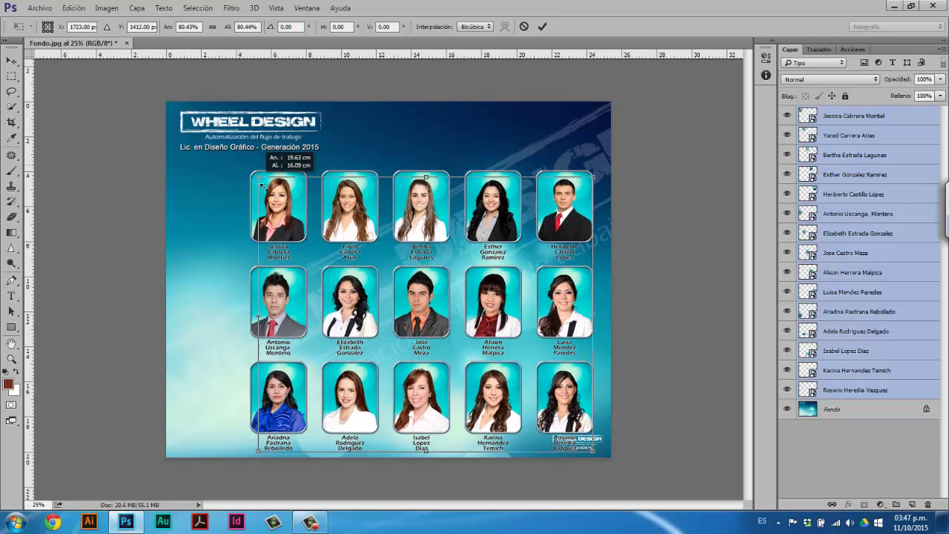
left_click_drag(361, 227, 309, 200)
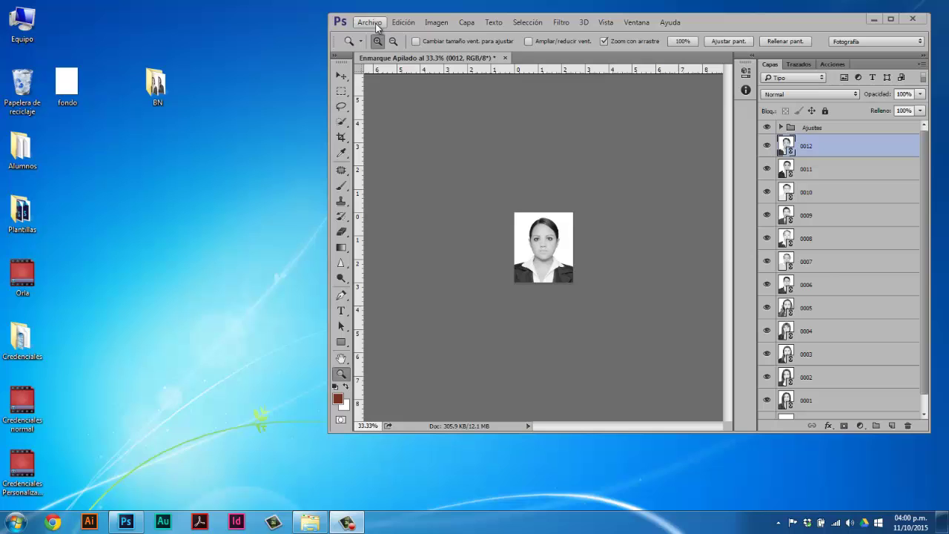
Step: Open the Archivo menu to reach the Automatizar commands
left_click(369, 23)
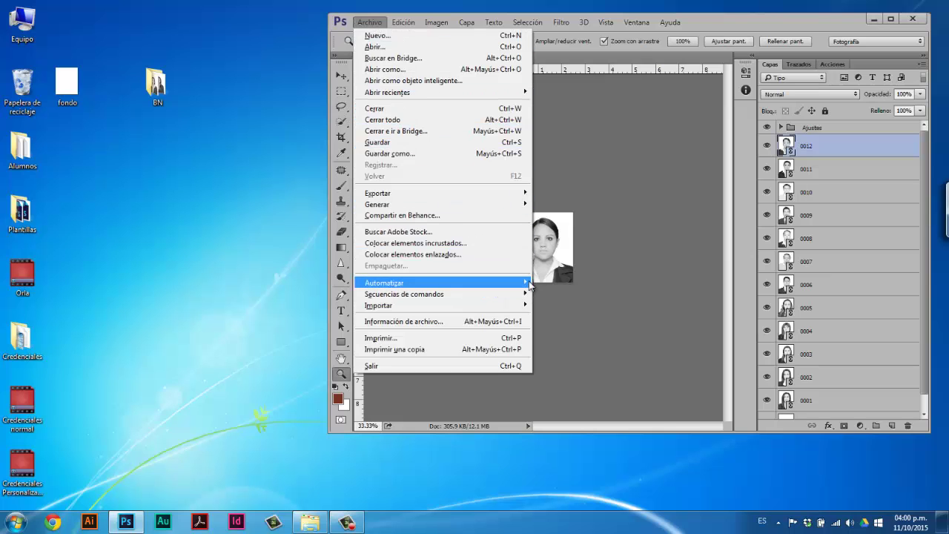
Step: Export the 12 portrait layers with Guardar Enmarcados as JPGs into a new Desktop\Imfantiles folder
mouse_move(441, 282)
left_click(561, 356)
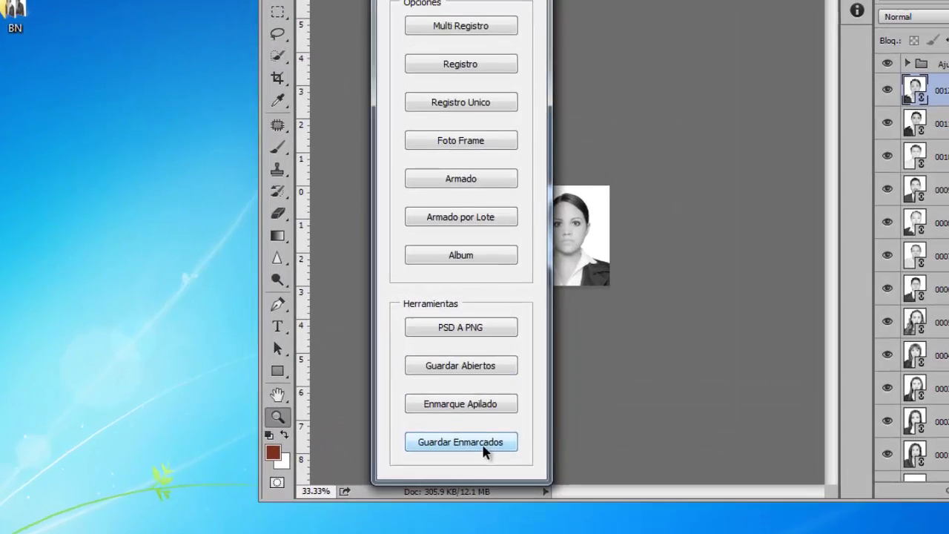
left_click(501, 392)
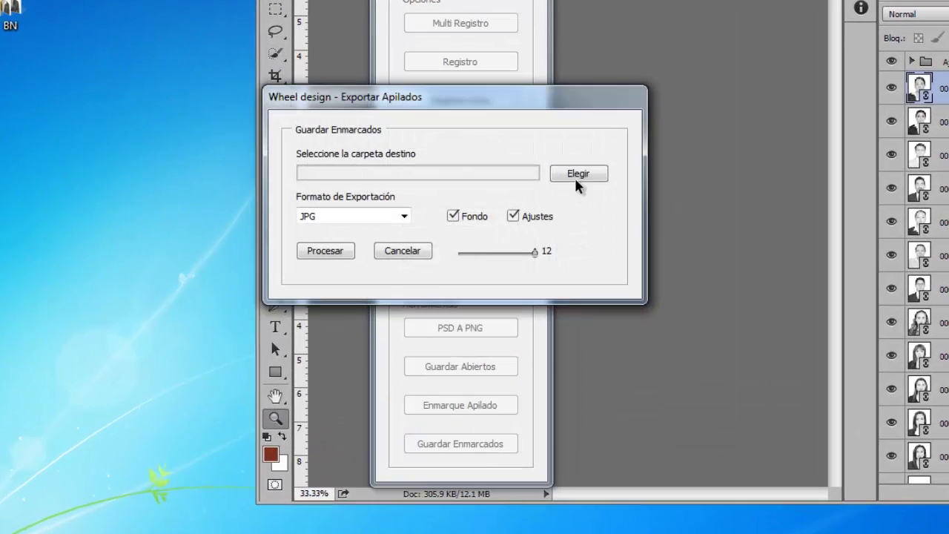
left_click(578, 178)
left_click(403, 371)
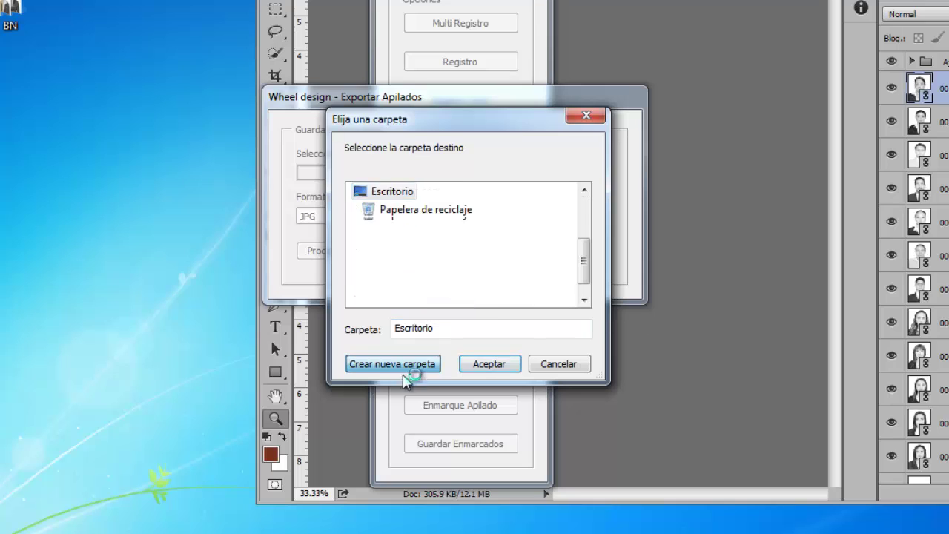
type("Imfantiles")
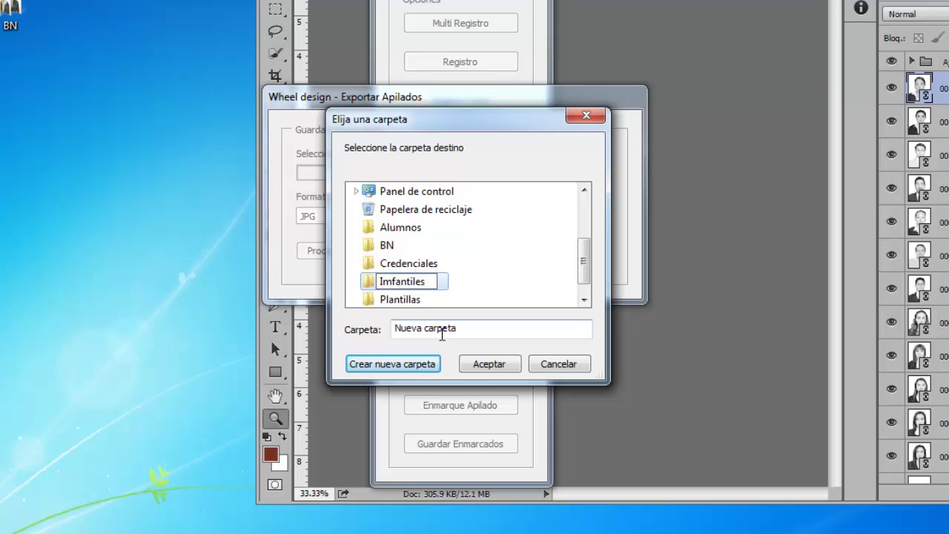
left_click(488, 367)
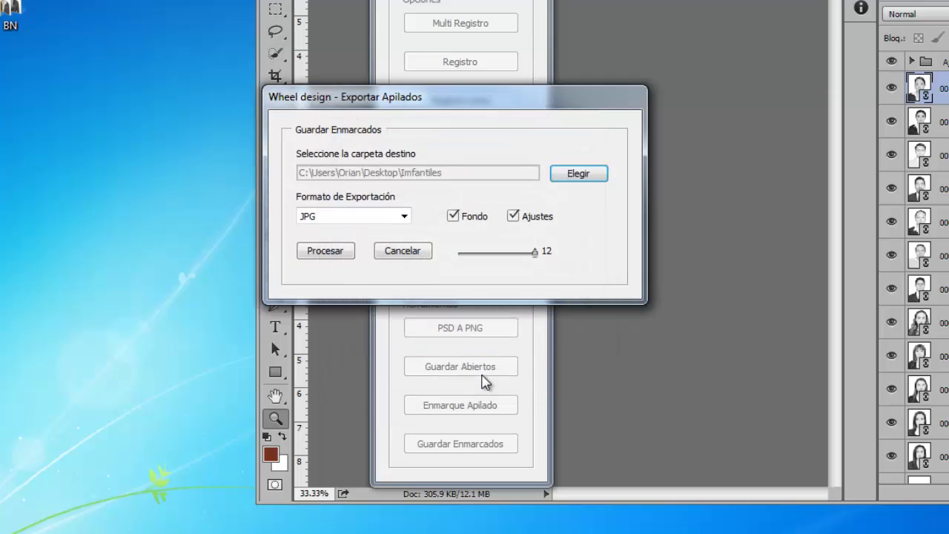
left_click(333, 255)
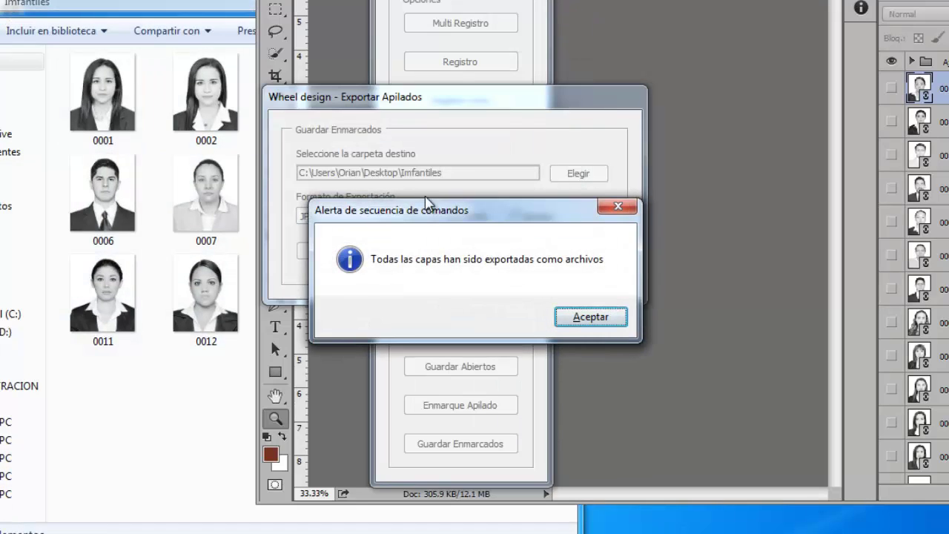
left_click(565, 311)
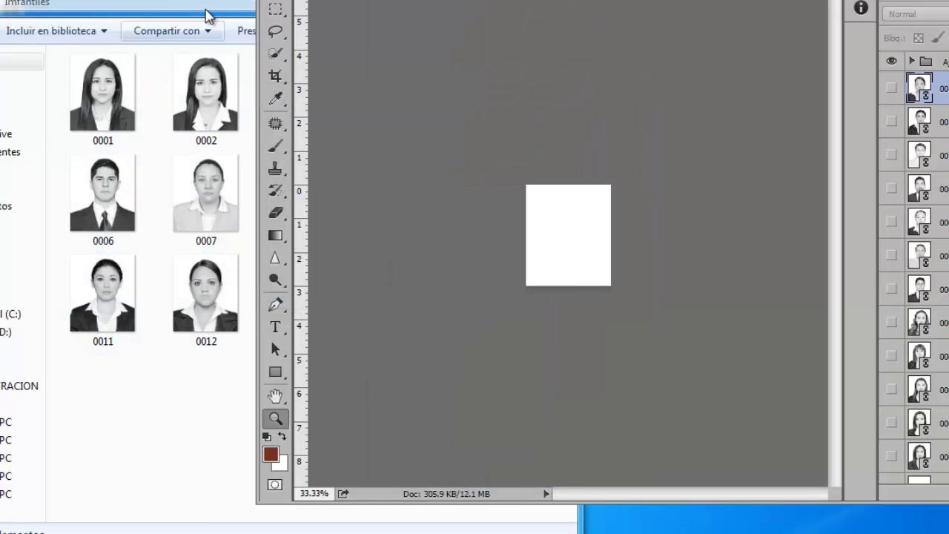
Step: Check the exported photos, then close the document without saving
left_click(205, 15)
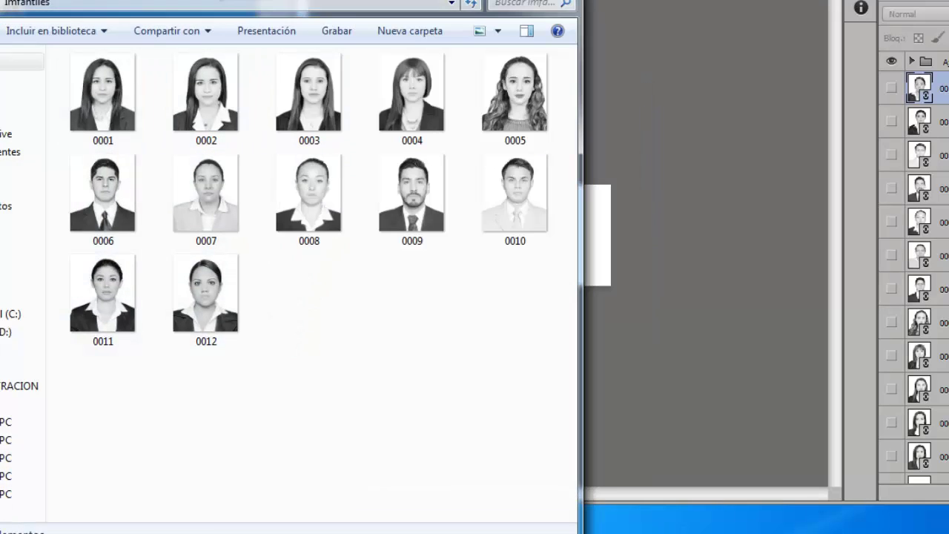
left_click(614, 47)
key("ctrl+w")
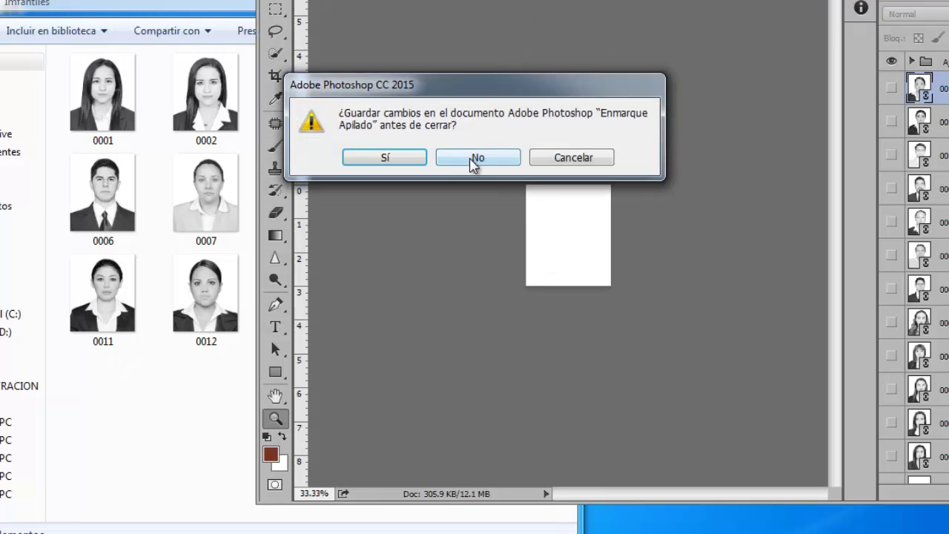
left_click(474, 158)
key("alt+f")
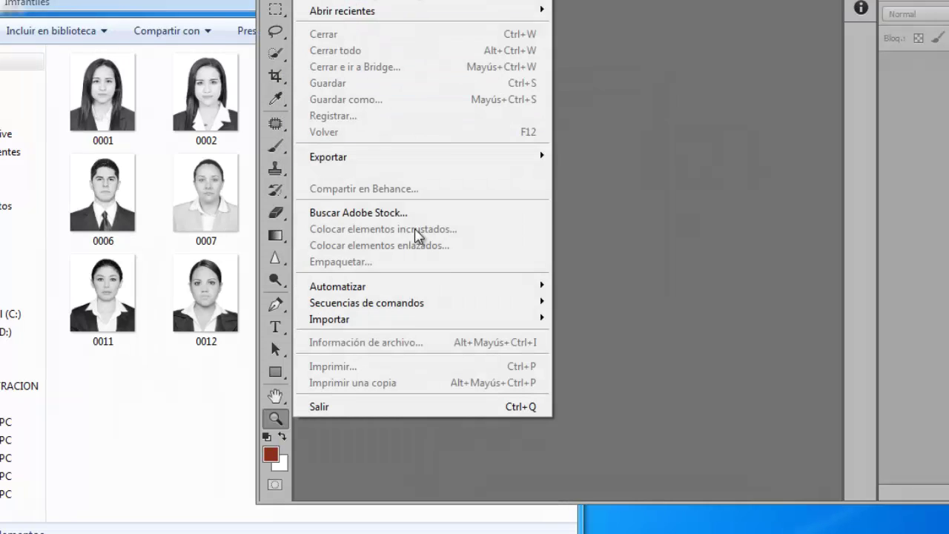
mouse_move(337, 286)
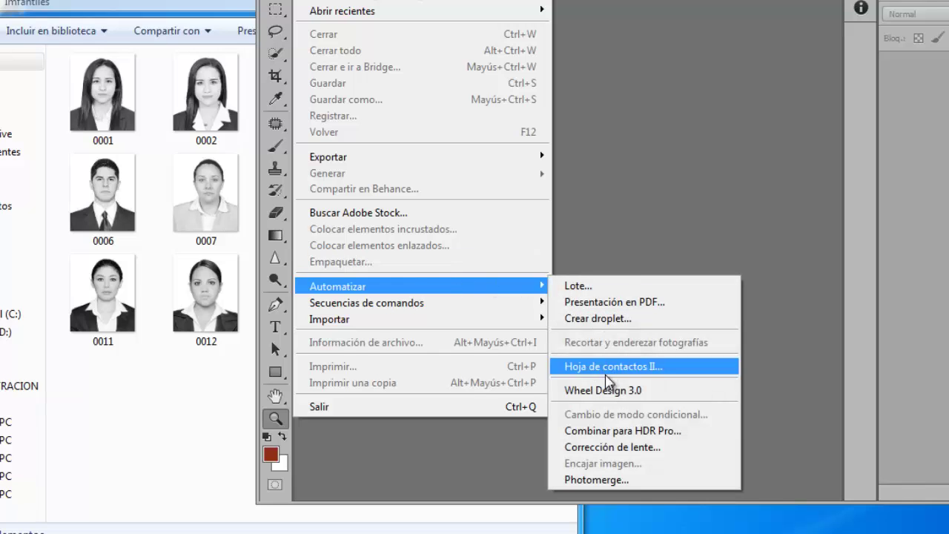
Step: Launch Wheel Design 3.0's batch layout tool with Imfantiles as the image source folder
left_click(606, 389)
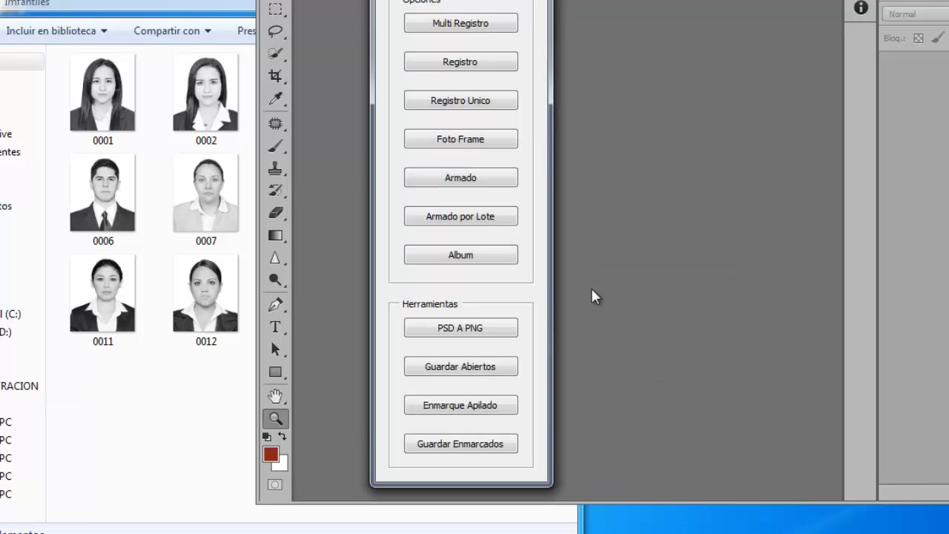
left_click(495, 214)
left_click(583, 110)
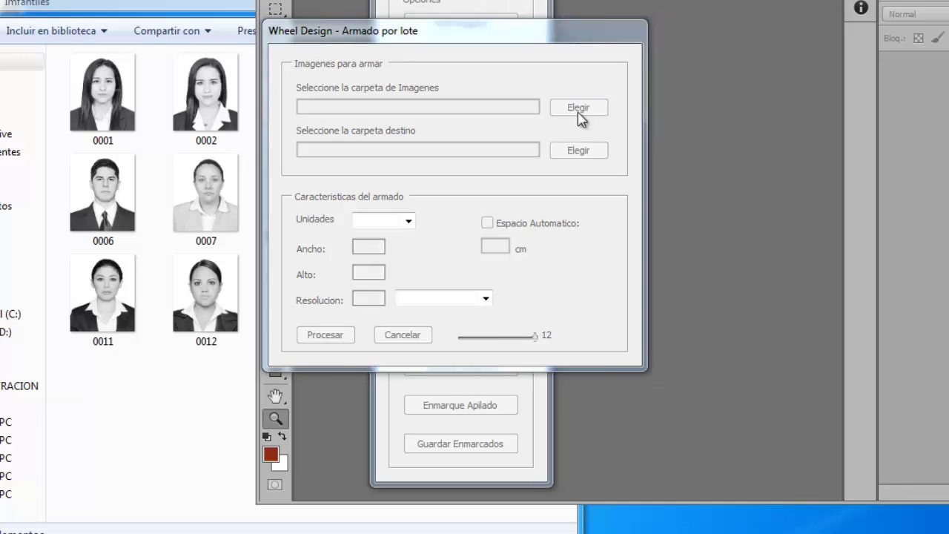
left_click_drag(578, 236, 585, 275)
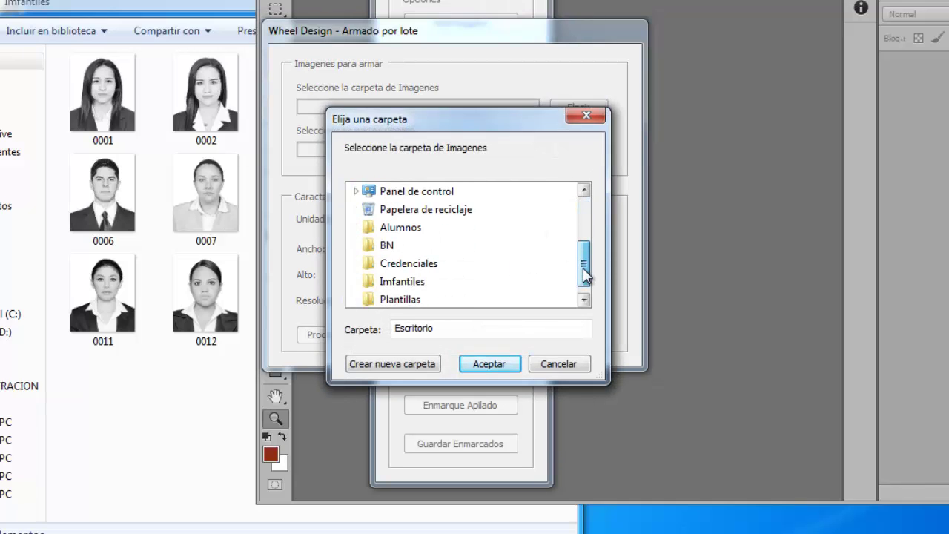
left_click(410, 265)
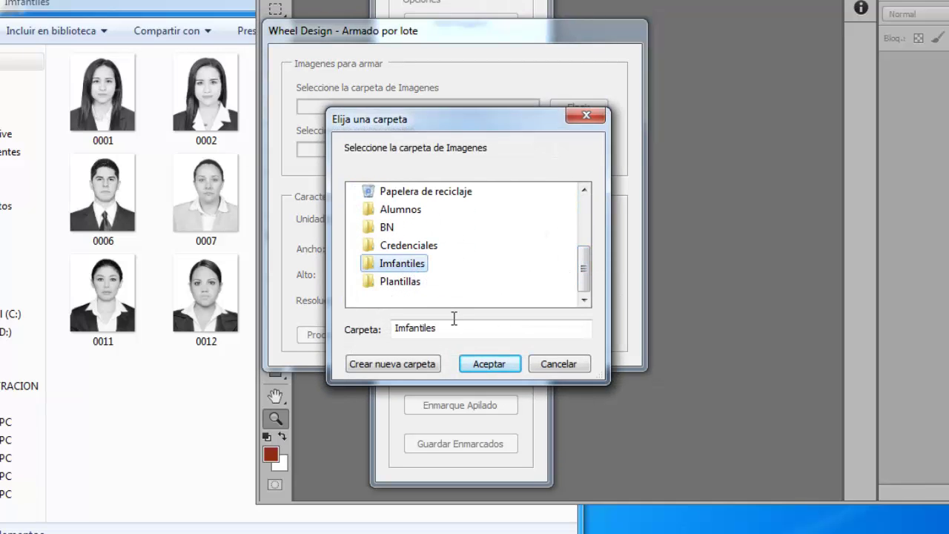
left_click(490, 366)
Step: Create a new Armadas folder inside Imfantiles and make it the destination
left_click(575, 153)
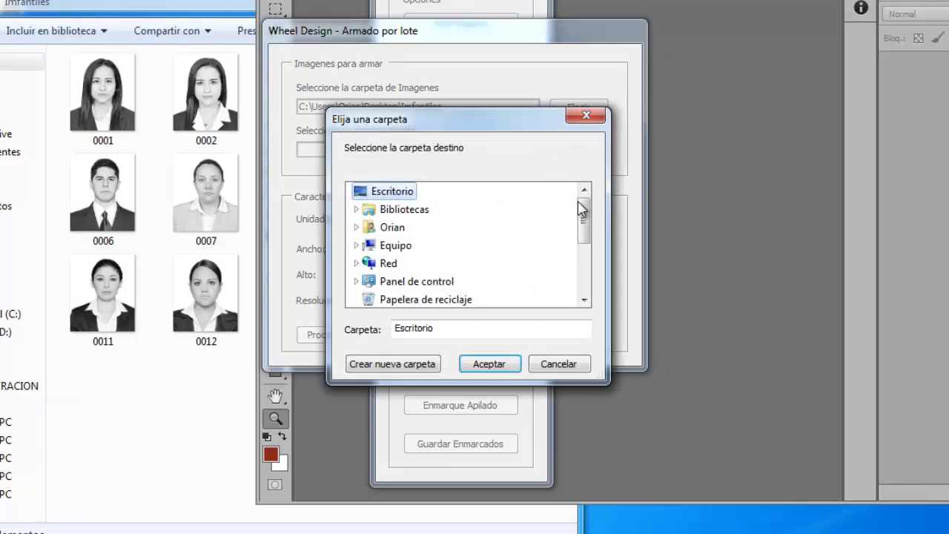
left_click_drag(584, 221, 583, 277)
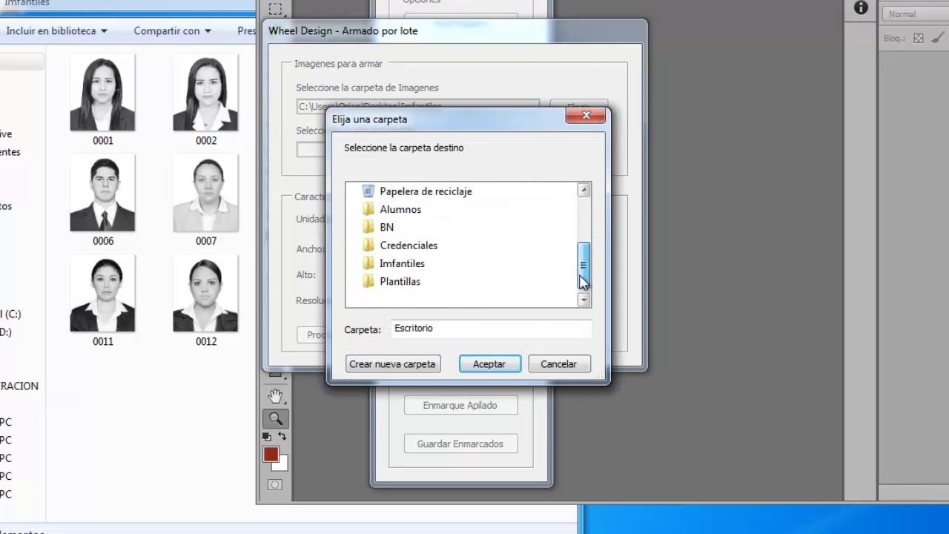
left_click(418, 266)
left_click(419, 363)
type("Armadas")
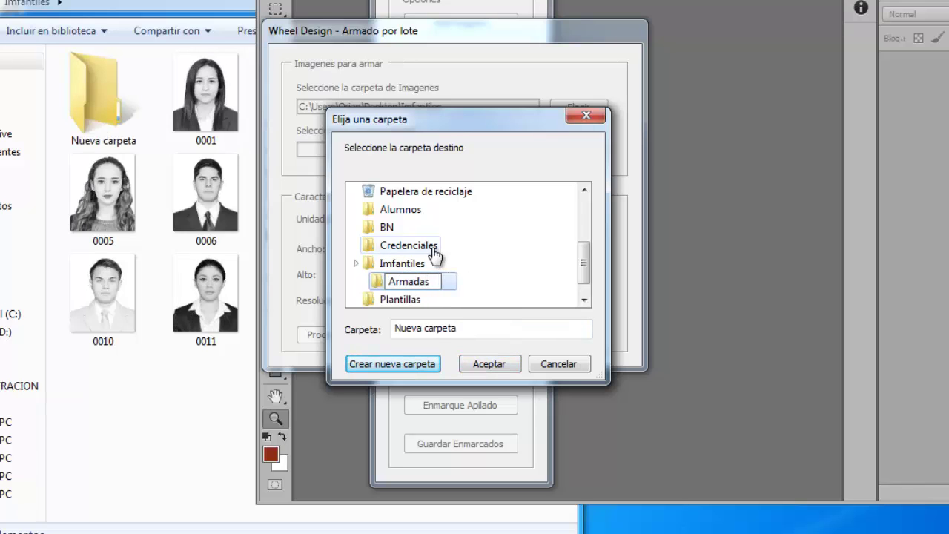
key("Return")
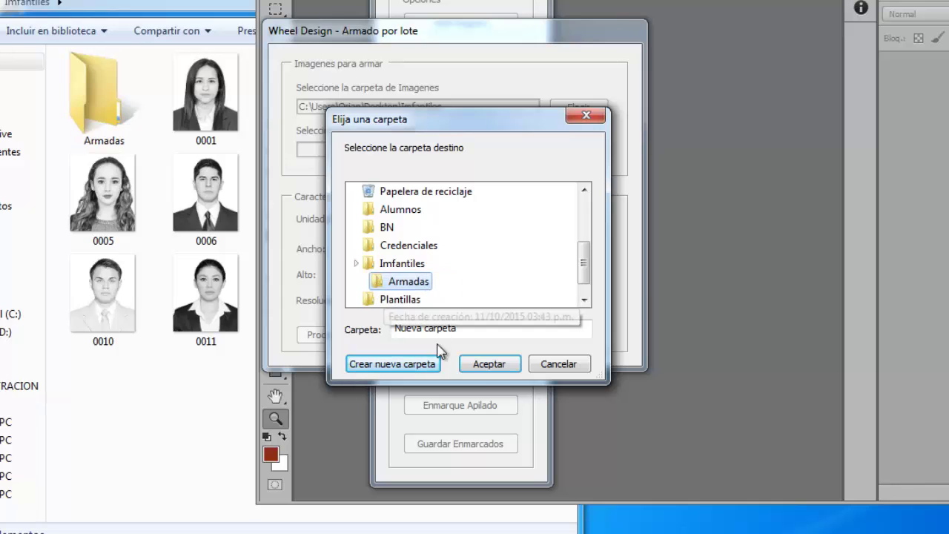
left_click(490, 364)
Step: Set 4×6 inch layouts at 300 Pixeles/Pulgadas with .5 spacing, then start processing
left_click(407, 221)
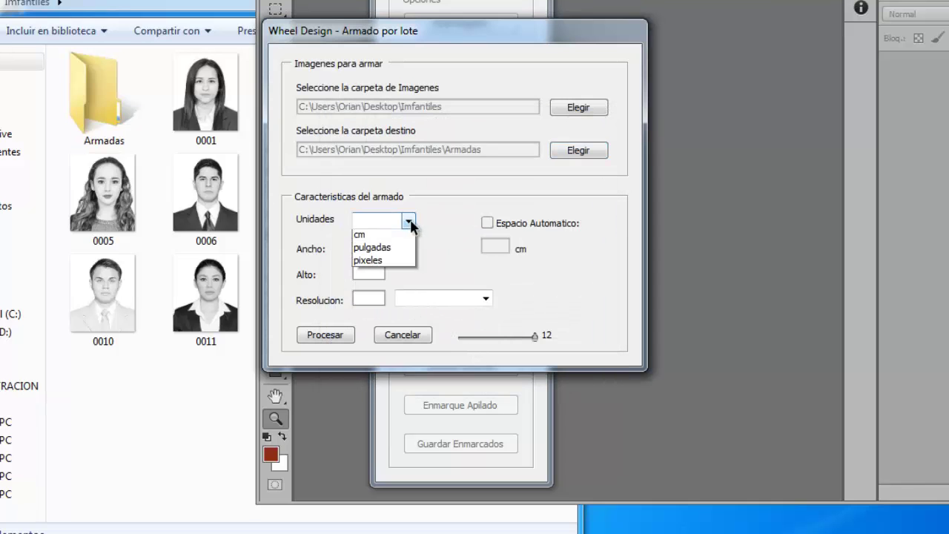
left_click(392, 246)
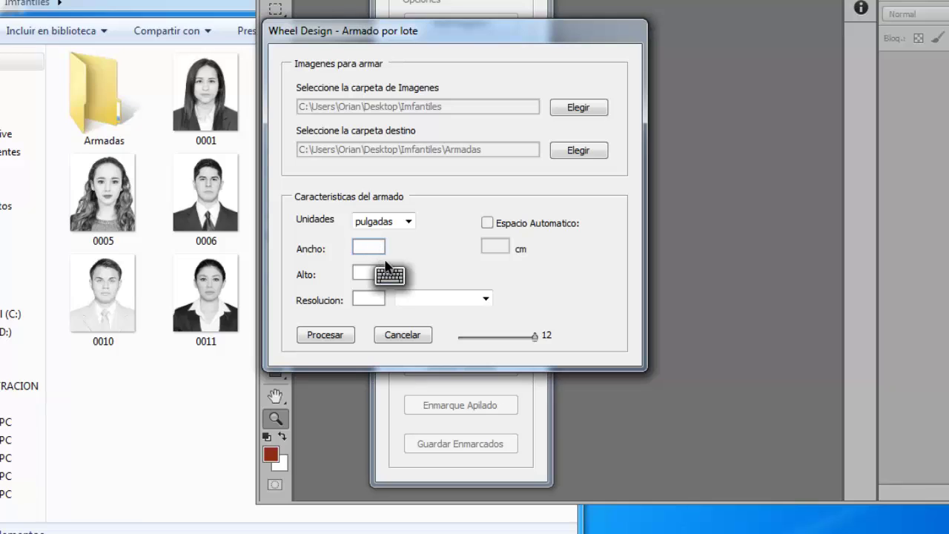
type("4")
left_click(490, 241)
type(".5")
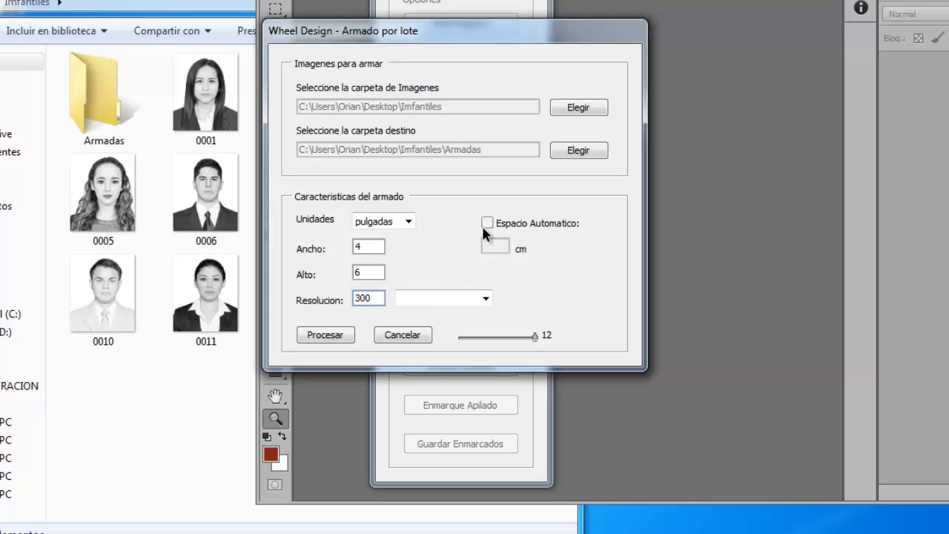
left_click(483, 300)
left_click(407, 330)
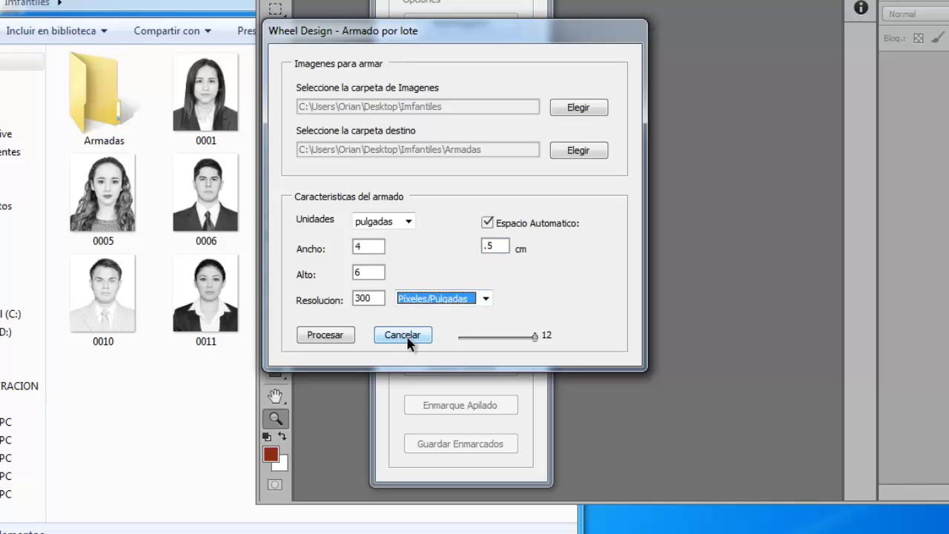
left_click(342, 334)
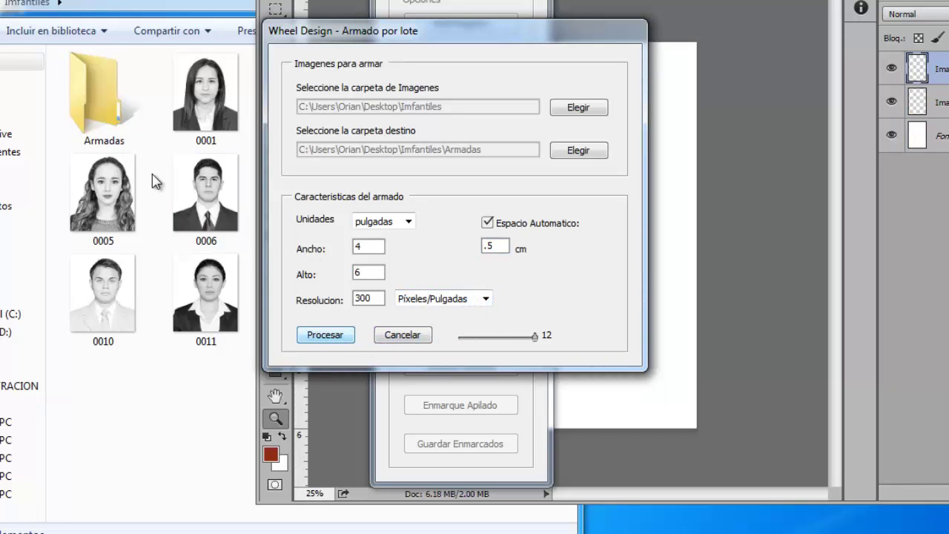
Step: Open the Armadas output folder and show its files as large thumbnails
left_click(108, 118)
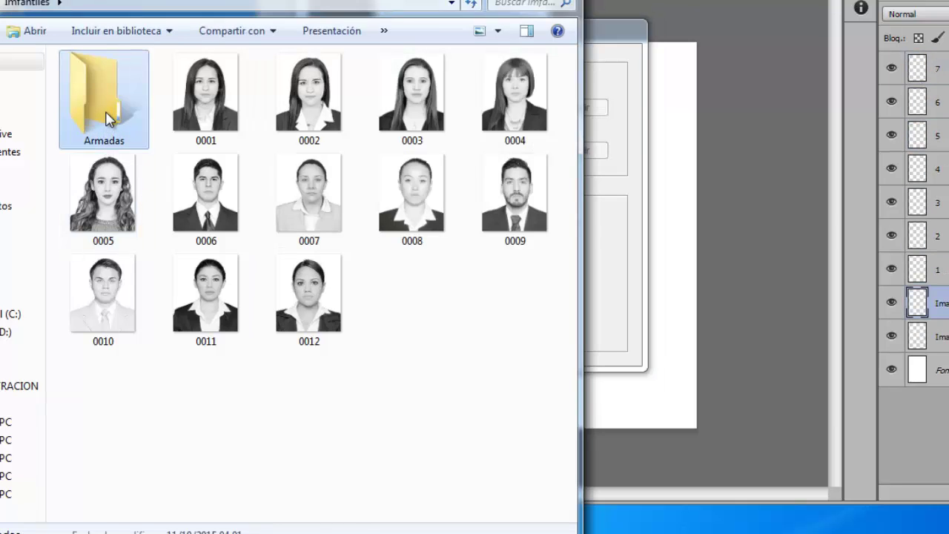
double_click(108, 119)
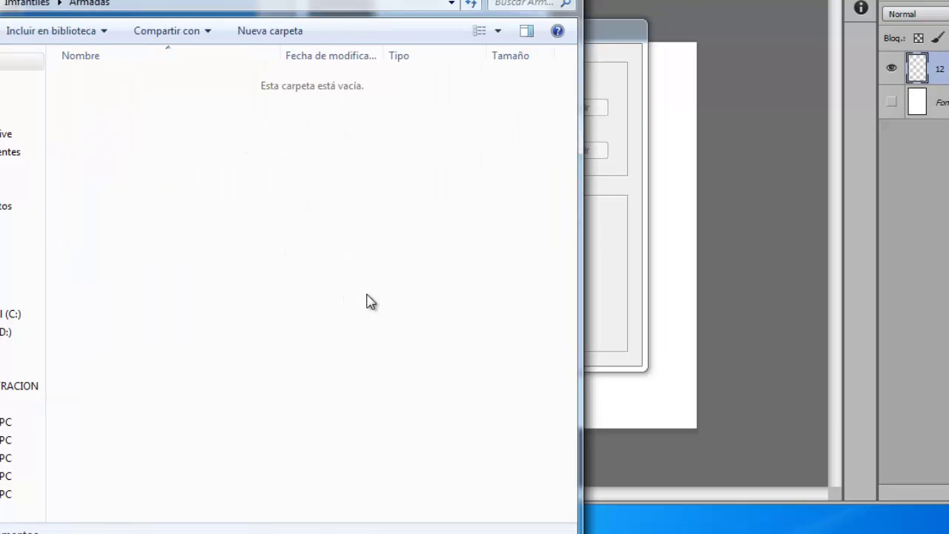
left_click(497, 31)
left_click(541, 1)
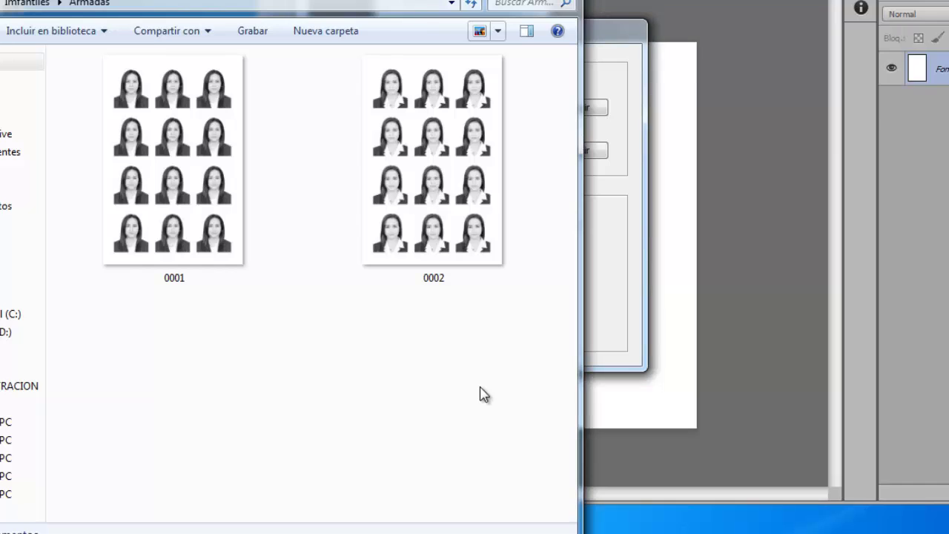
Step: Switch to medium thumbnails and dismiss the 12-files-generated alert
left_click(498, 30)
left_click(503, 40)
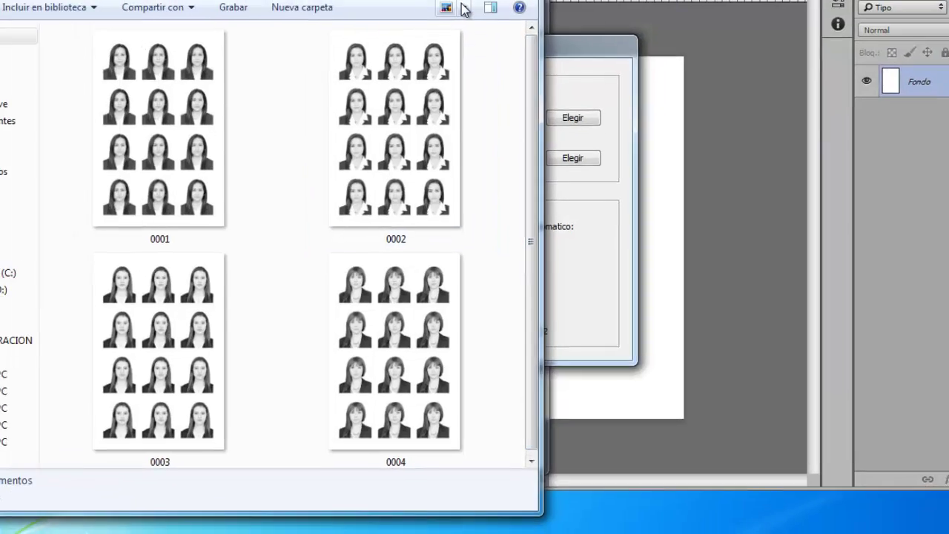
left_click(469, 77)
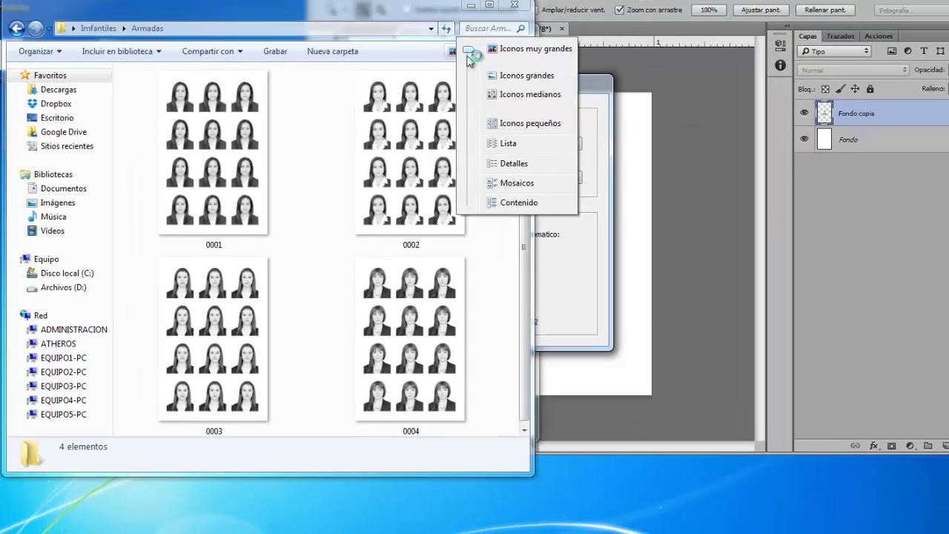
left_click(571, 112)
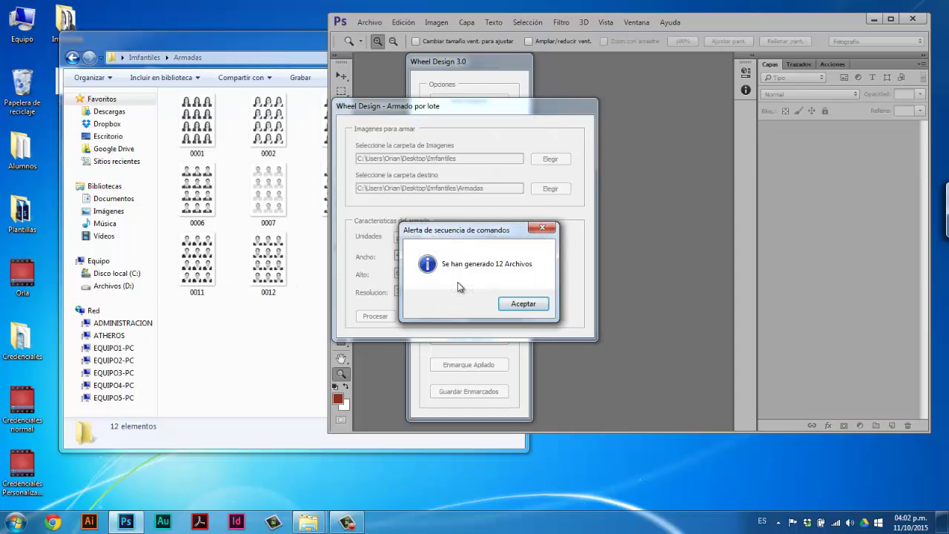
key("Return")
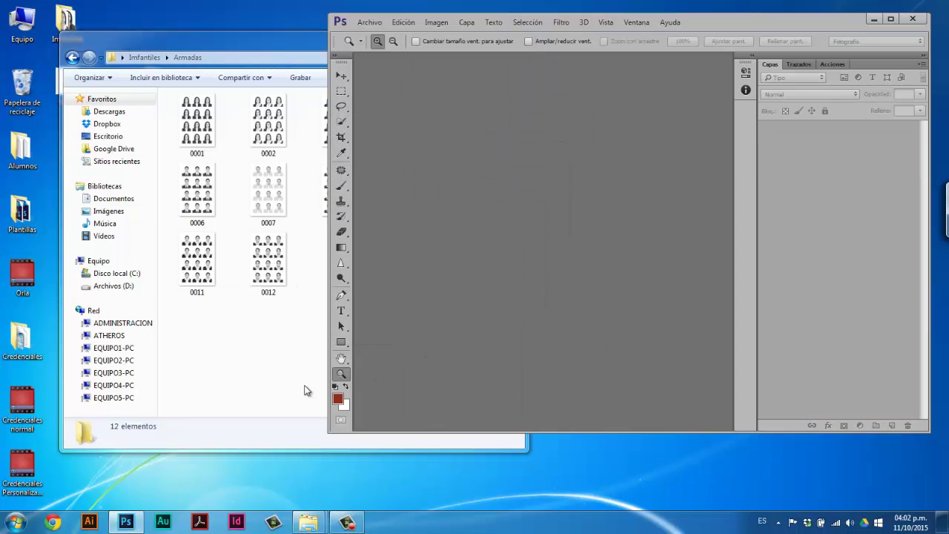
left_click(286, 360)
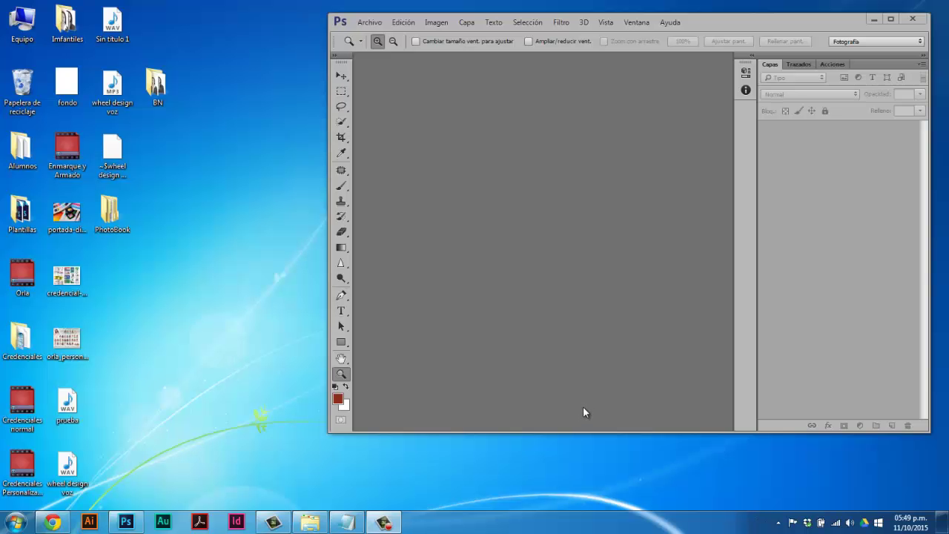
Step: Open Wheel Design 3.0's Album setup; give page 1 template 01--4x6_6images_2Columns and PhotoBook folder 01
left_click(369, 22)
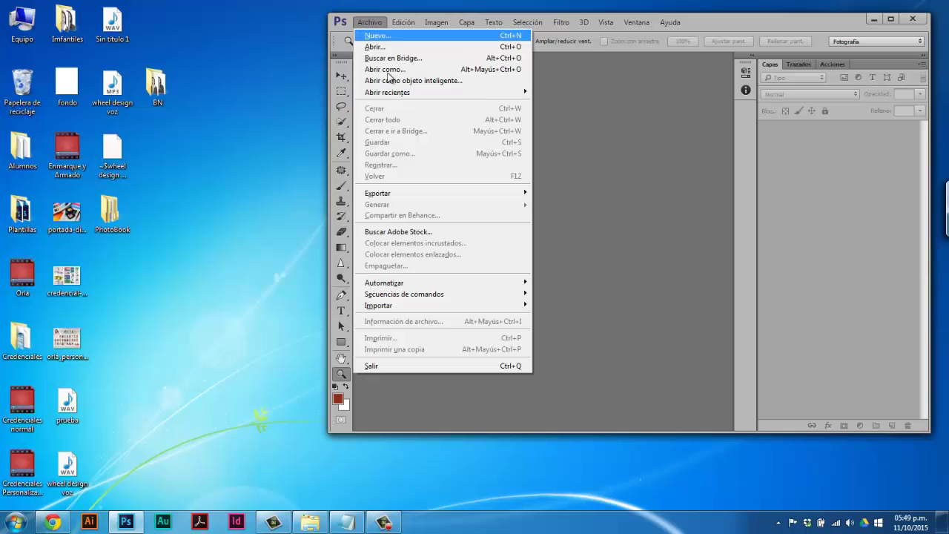
mouse_move(415, 283)
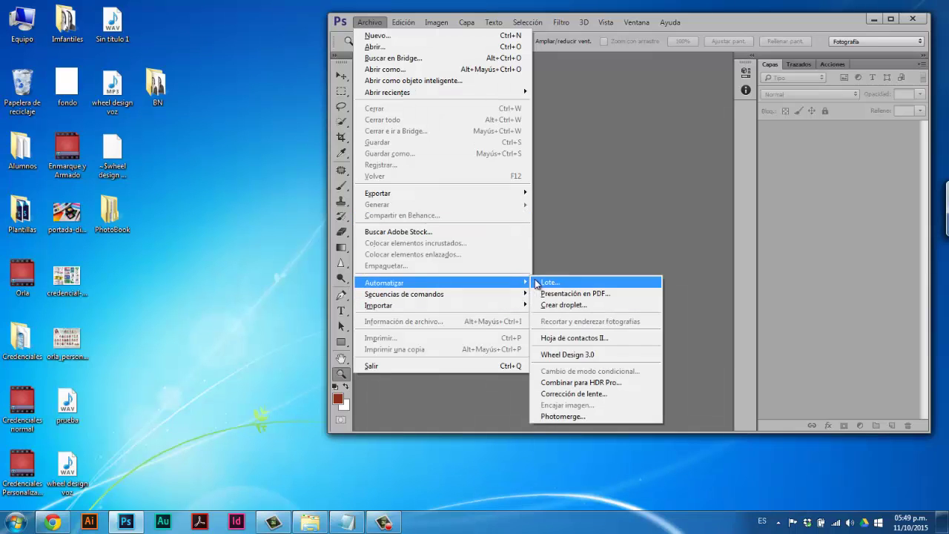
left_click(559, 354)
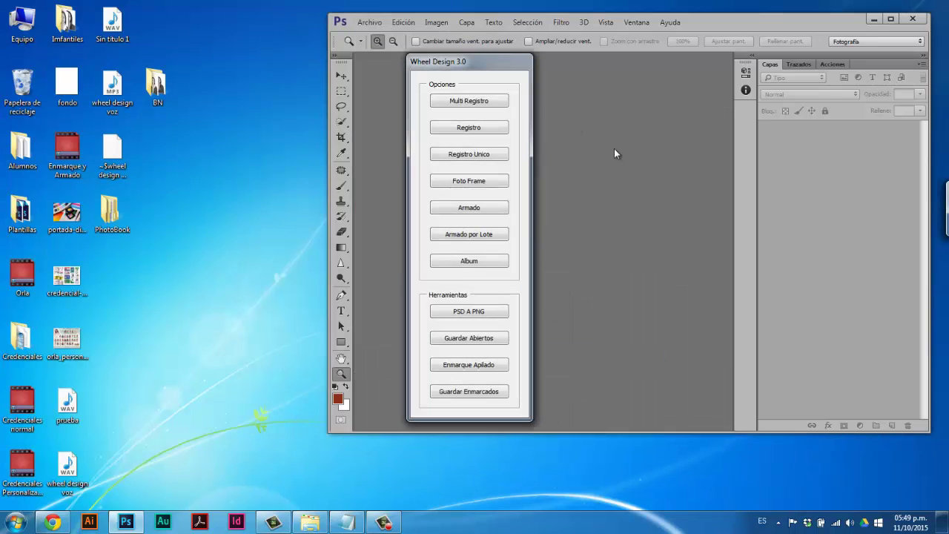
left_click(469, 261)
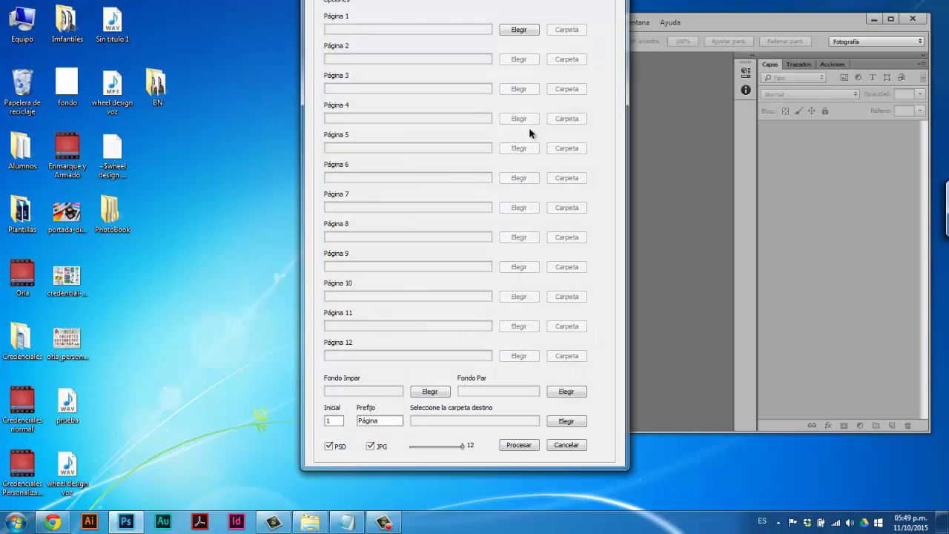
left_click(521, 29)
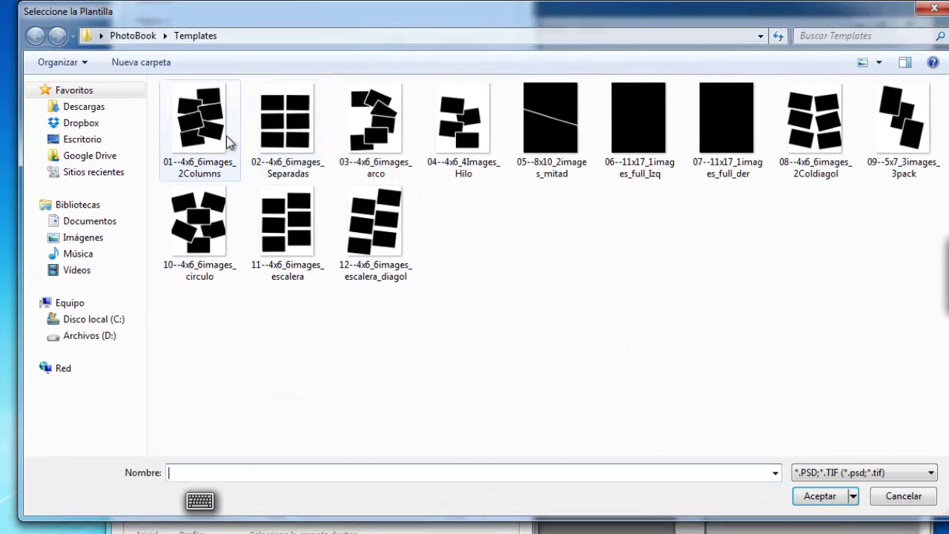
left_click(209, 147)
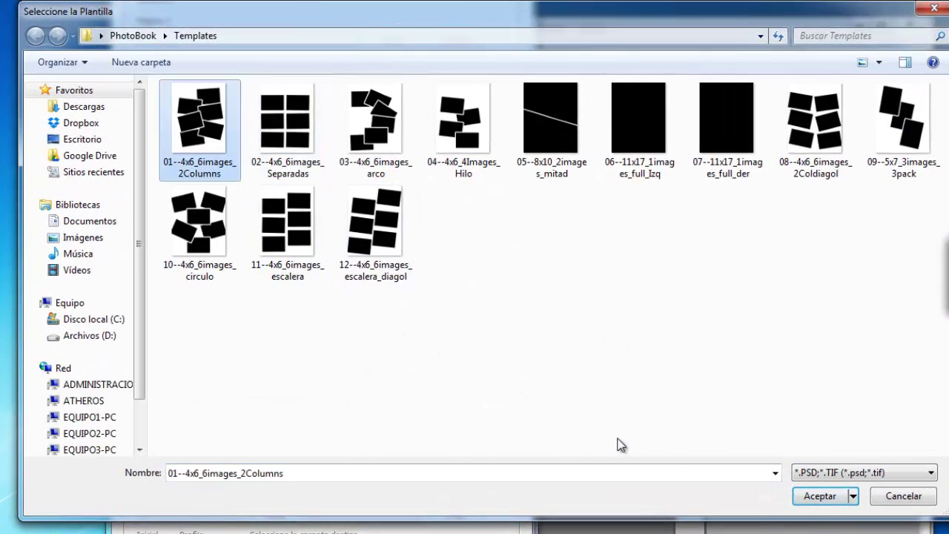
left_click(819, 497)
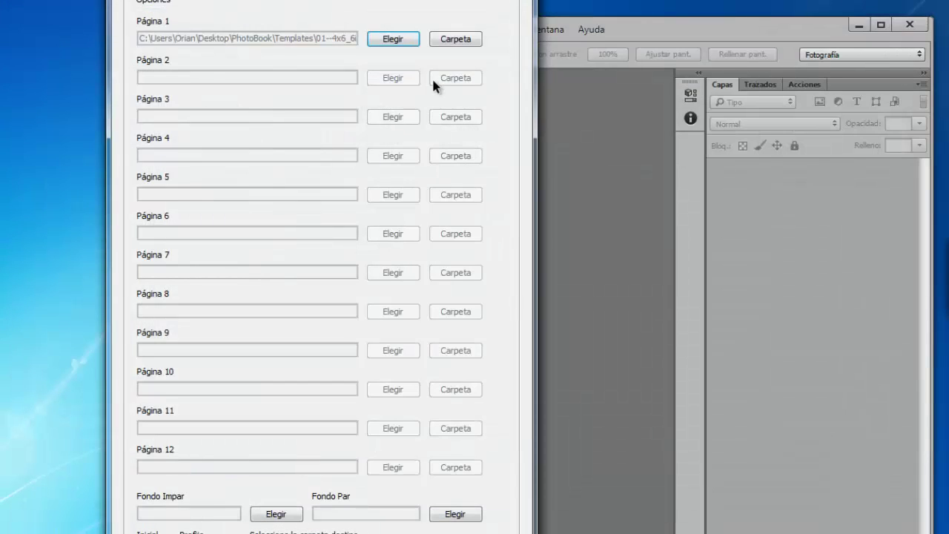
left_click(444, 43)
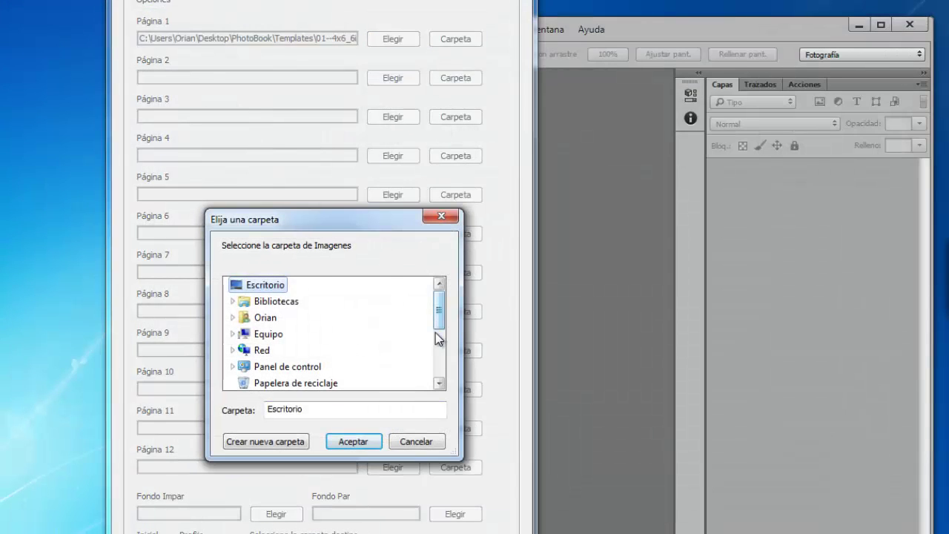
scroll(438, 335, "down", 5)
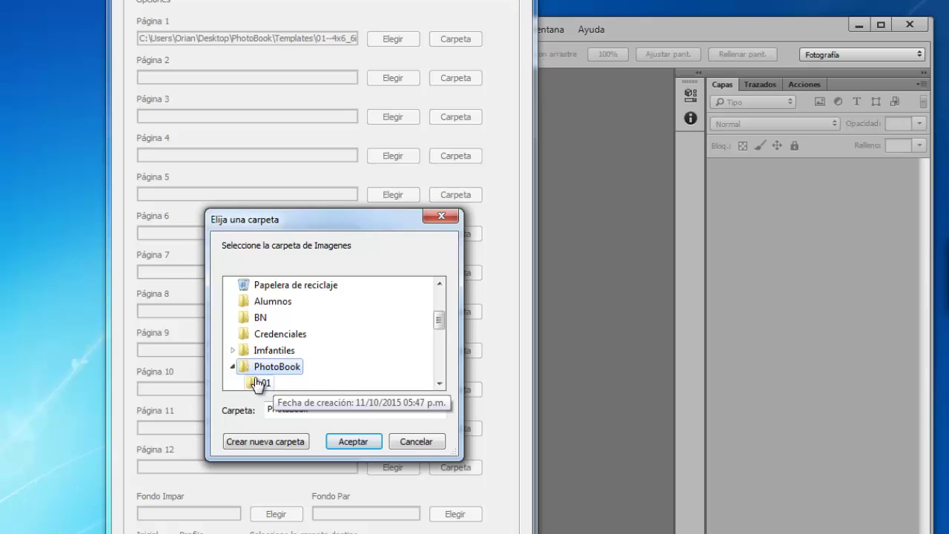
left_click(261, 382)
left_click(353, 441)
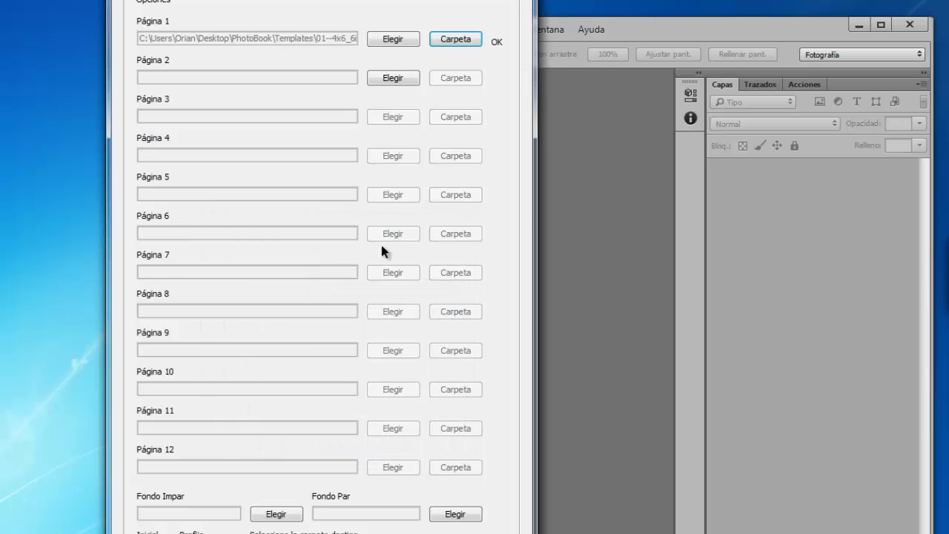
Step: Assign page 2 template 02--4x6_6images_Separadas and PhotoBook folder 02
left_click(392, 78)
left_click(307, 148)
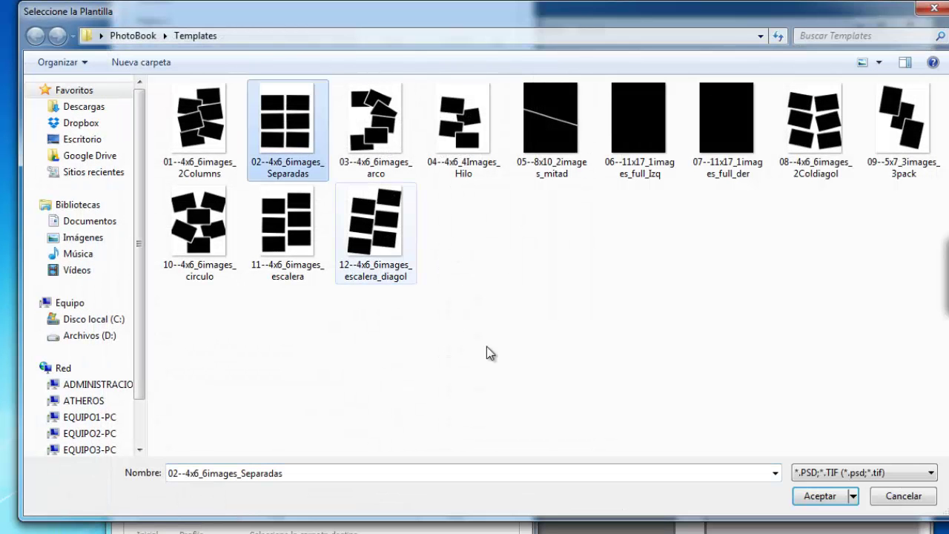
left_click(810, 496)
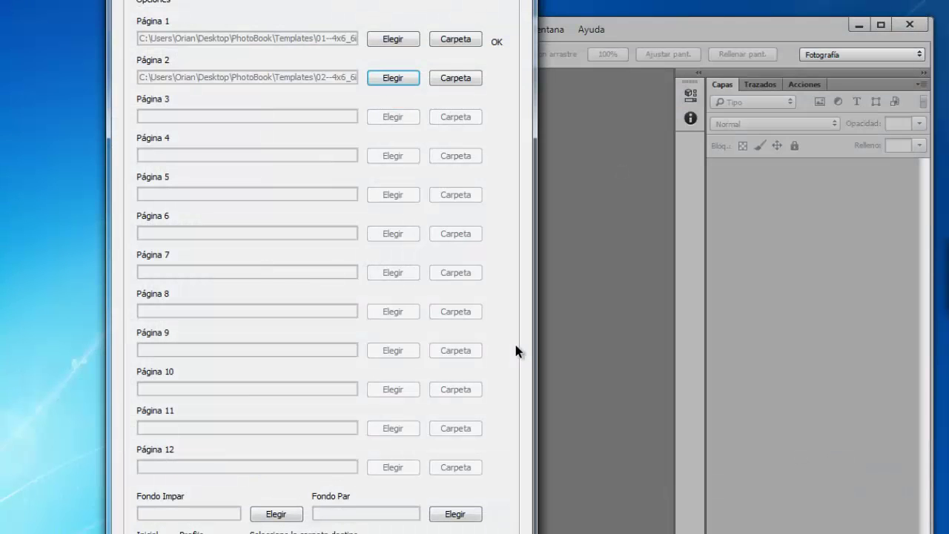
left_click(447, 80)
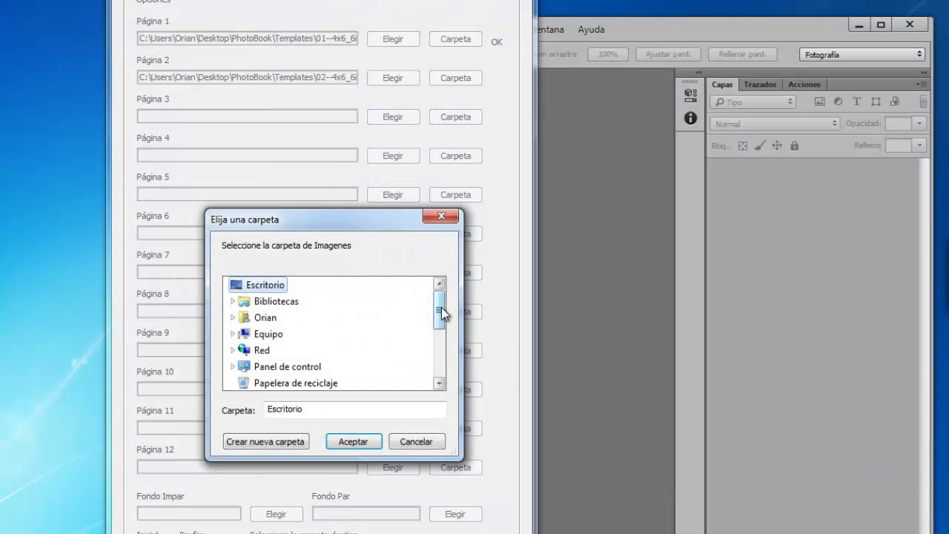
left_click_drag(441, 314, 441, 386)
left_click(232, 340)
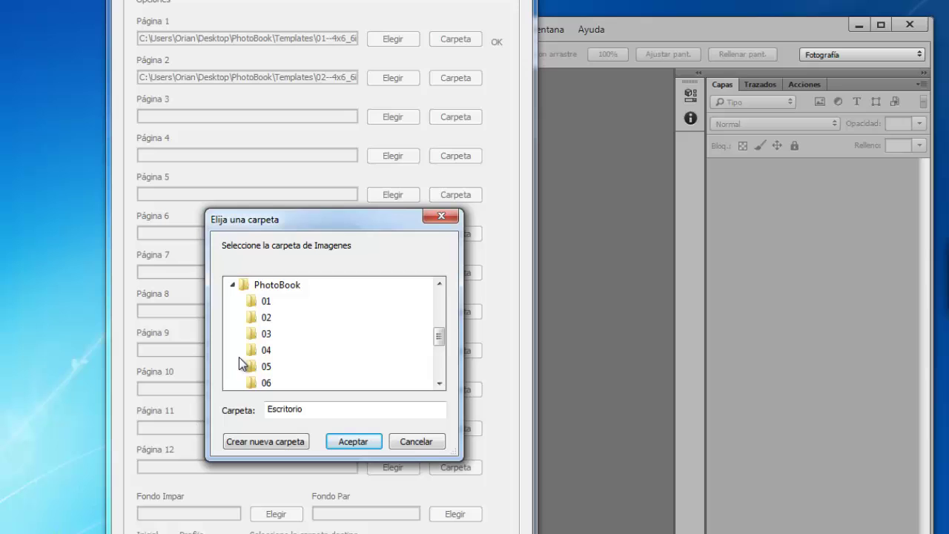
left_click(266, 318)
left_click(356, 442)
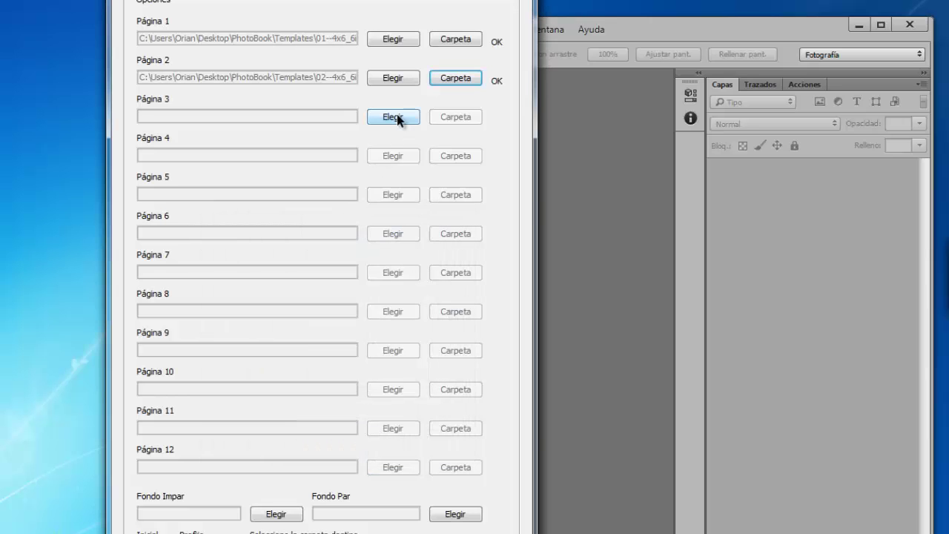
Step: Assign page 3 template 03--4x6_6images_arco and PhotoBook folder 03
left_click(395, 118)
left_click(375, 122)
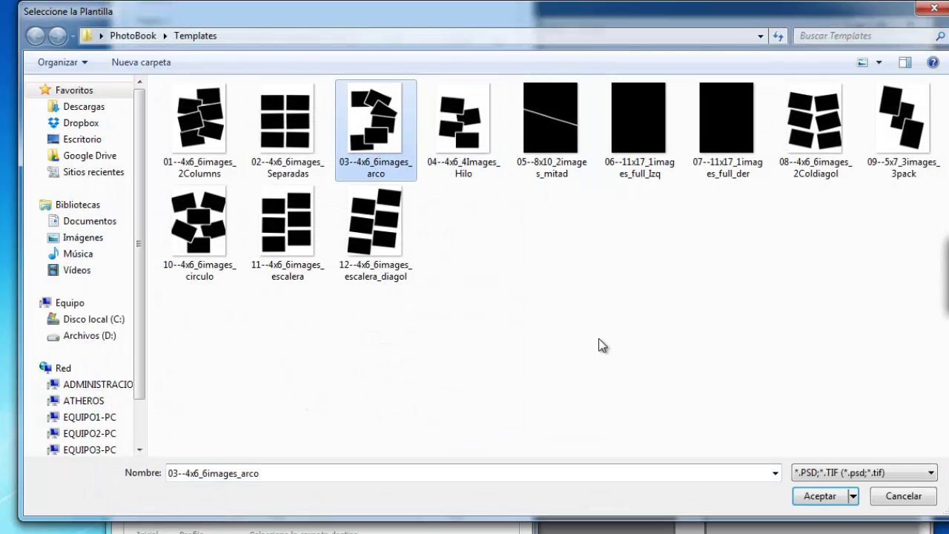
left_click(822, 496)
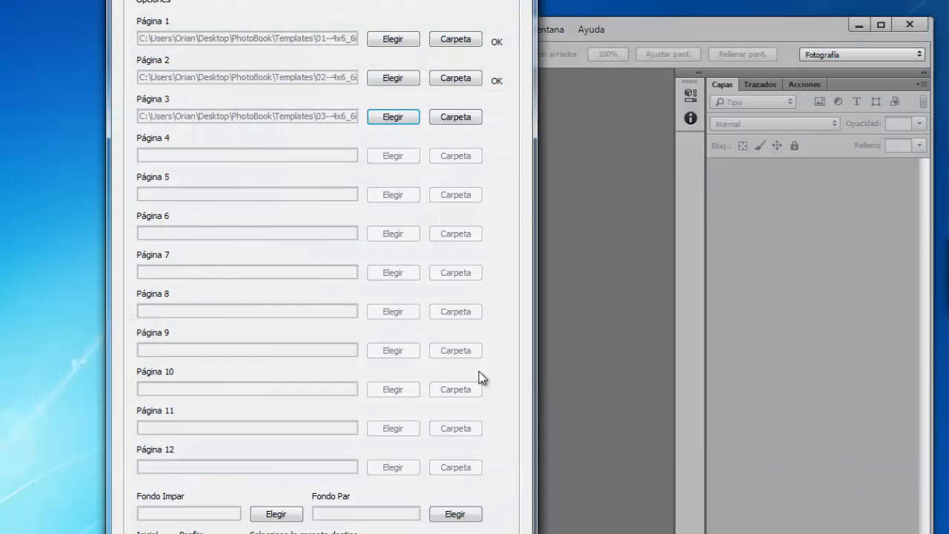
left_click(448, 120)
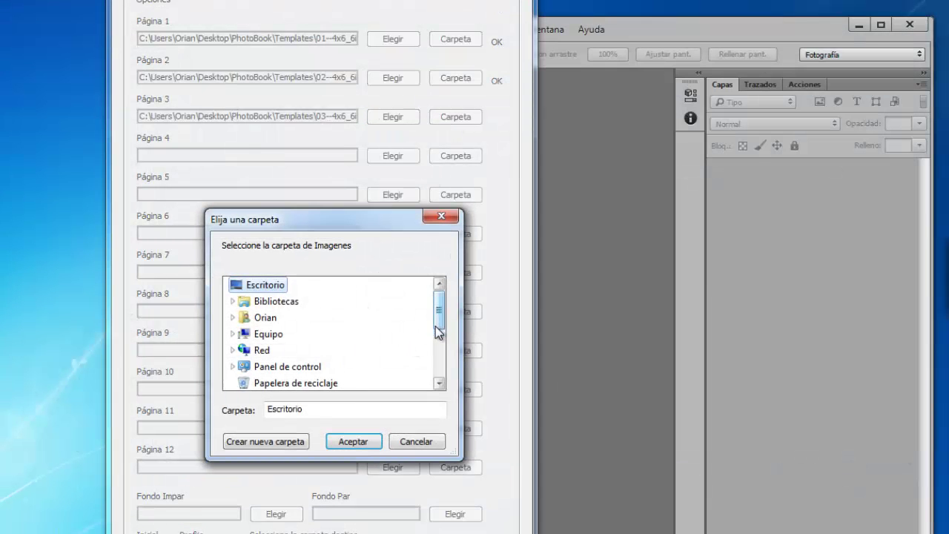
left_click_drag(437, 329, 314, 338)
left_click(286, 354)
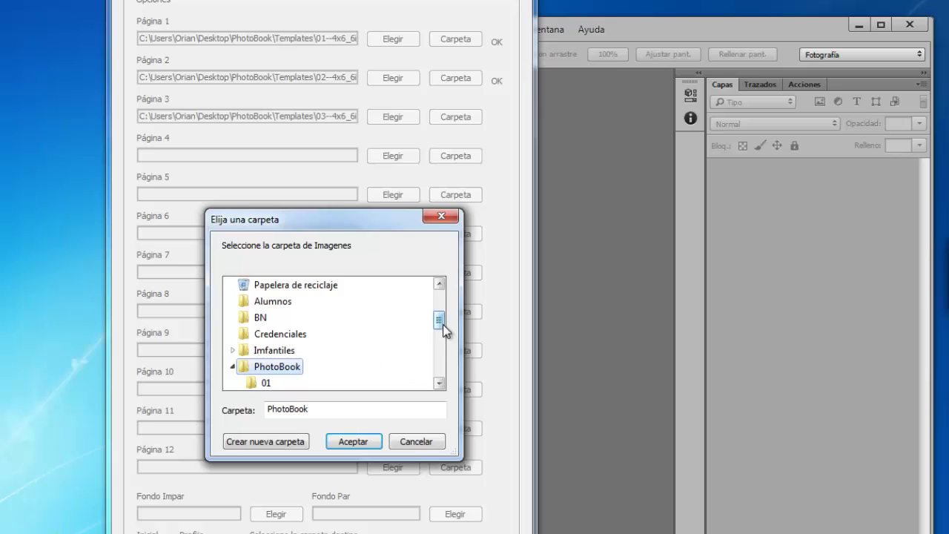
left_click_drag(443, 331, 440, 336)
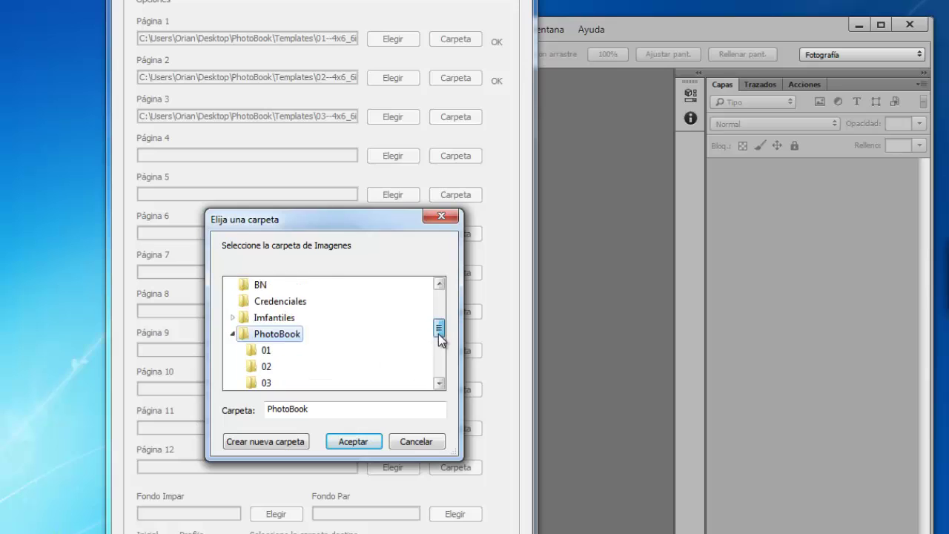
left_click(440, 383)
left_click(439, 383)
left_click(267, 366)
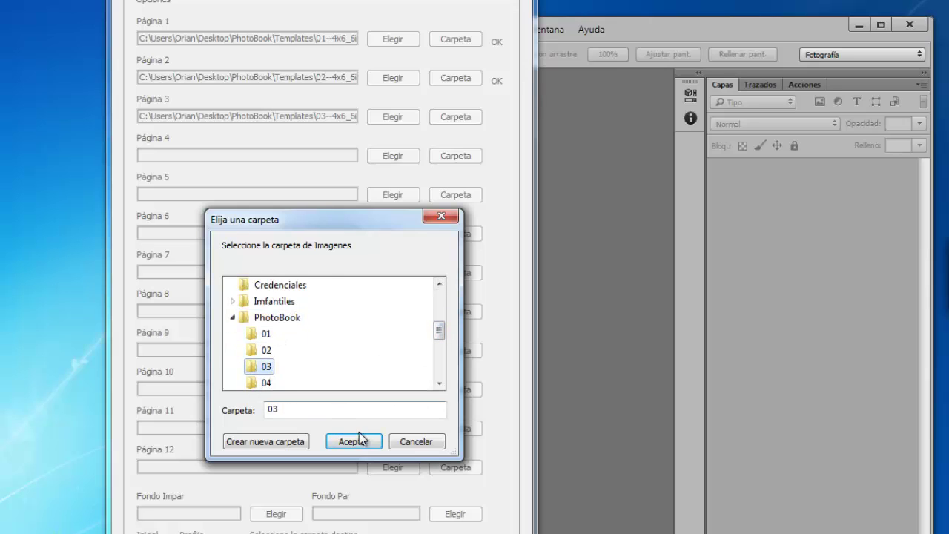
left_click(356, 440)
Step: Assign page 4 the 04 Hilo template and PhotoBook folder 04
left_click(397, 159)
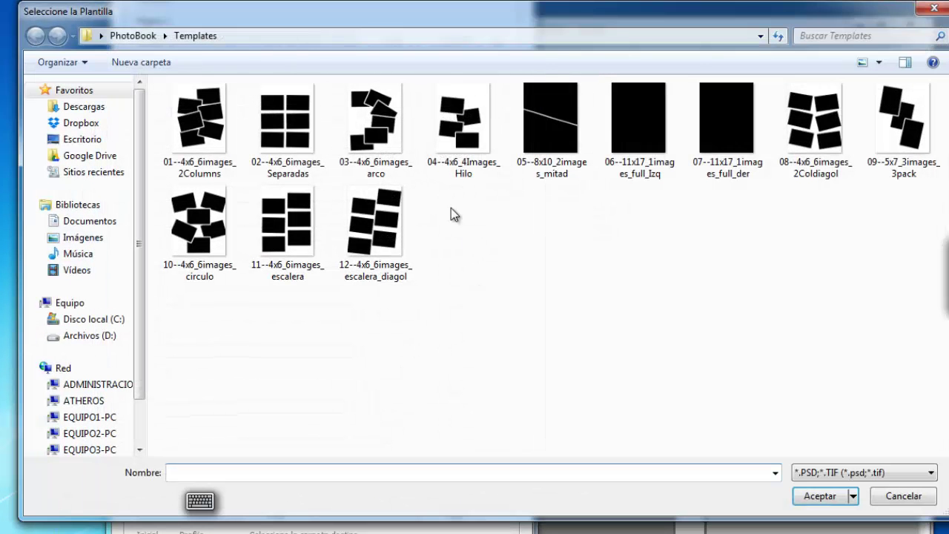
left_click(467, 156)
left_click(820, 496)
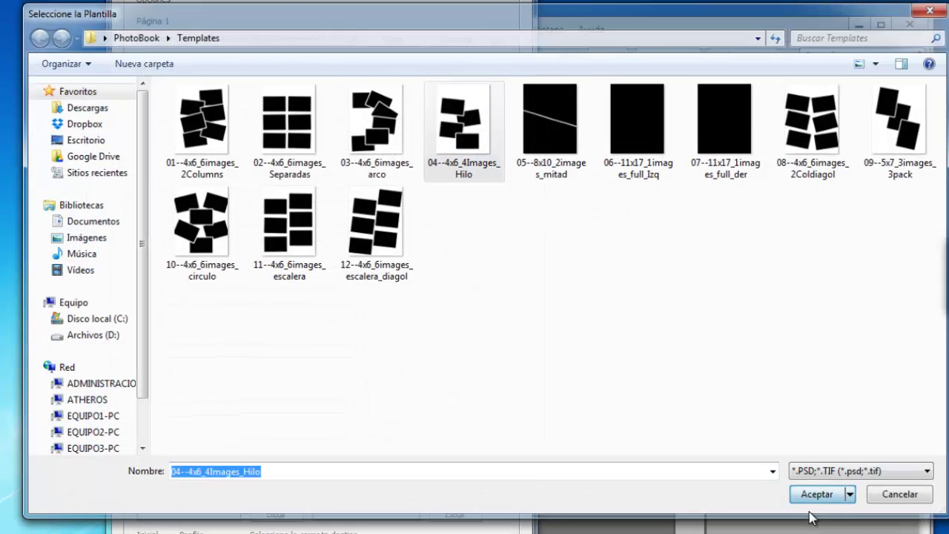
left_click(468, 160)
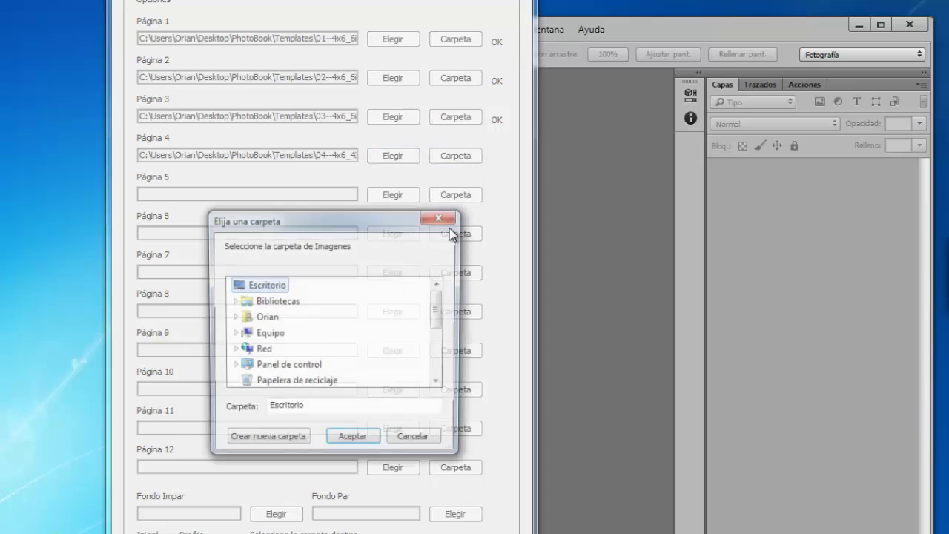
left_click_drag(440, 317, 438, 374)
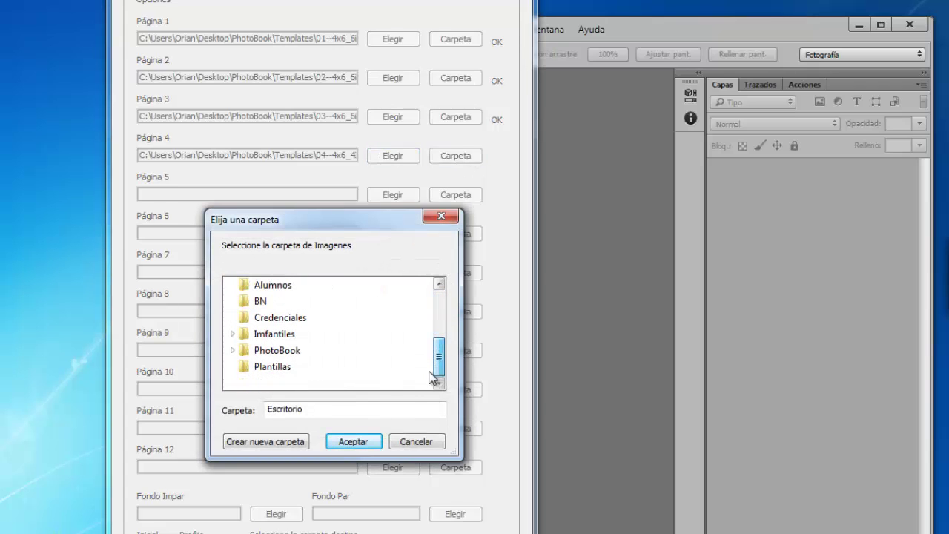
left_click(232, 350)
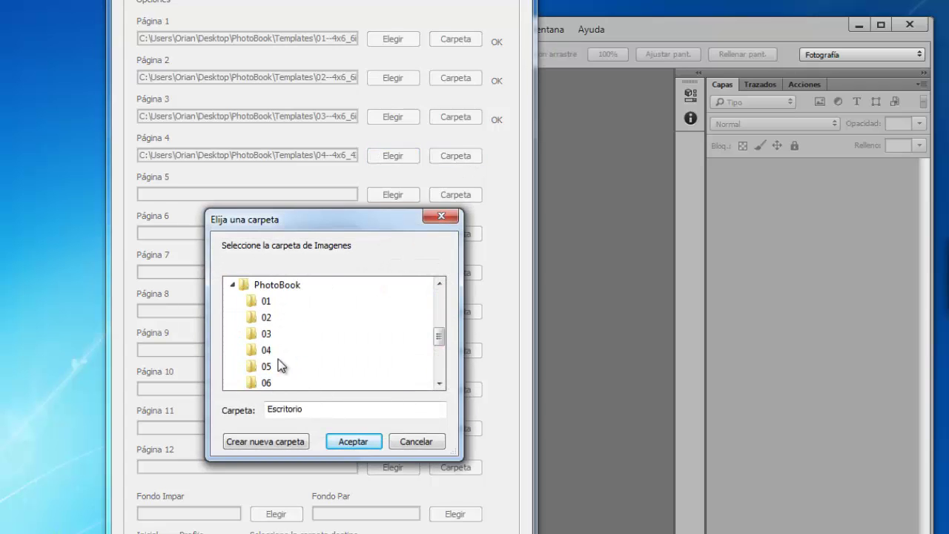
left_click(276, 353)
left_click(347, 443)
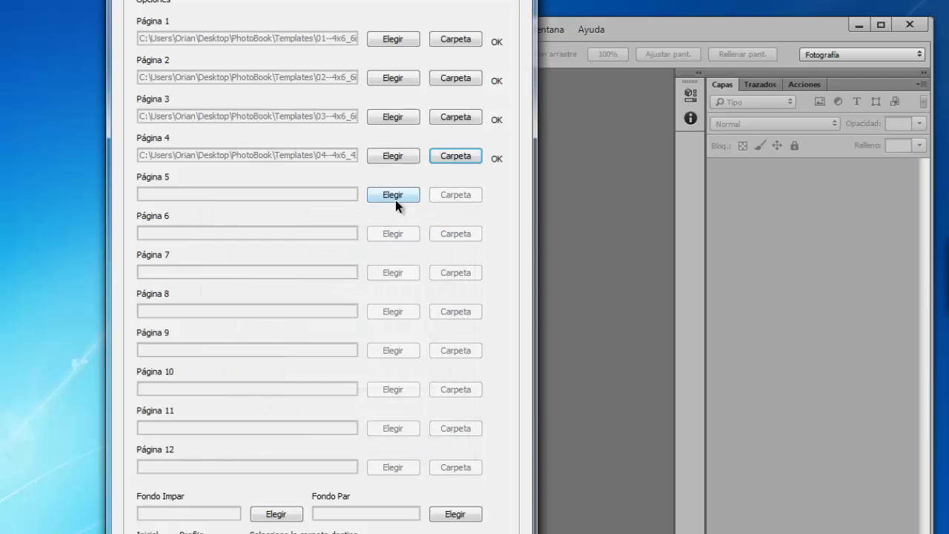
Step: Assign page 5 the 05 8x10 mitad template and PhotoBook folder 05
left_click(395, 194)
left_click(555, 167)
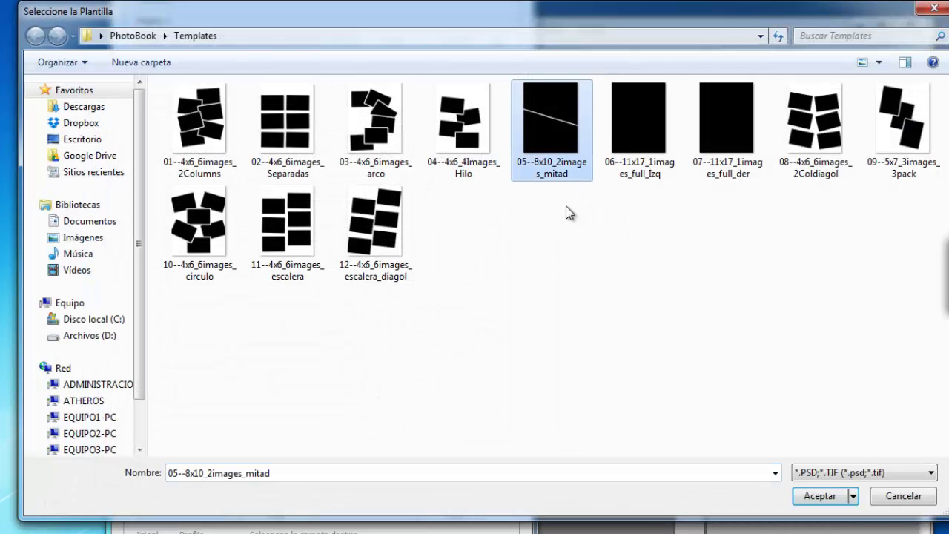
left_click(819, 496)
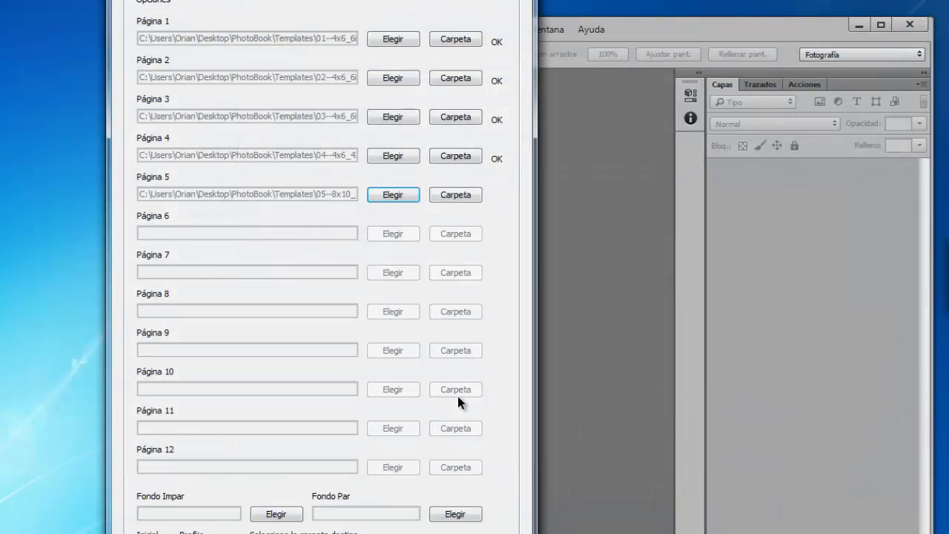
left_click(464, 198)
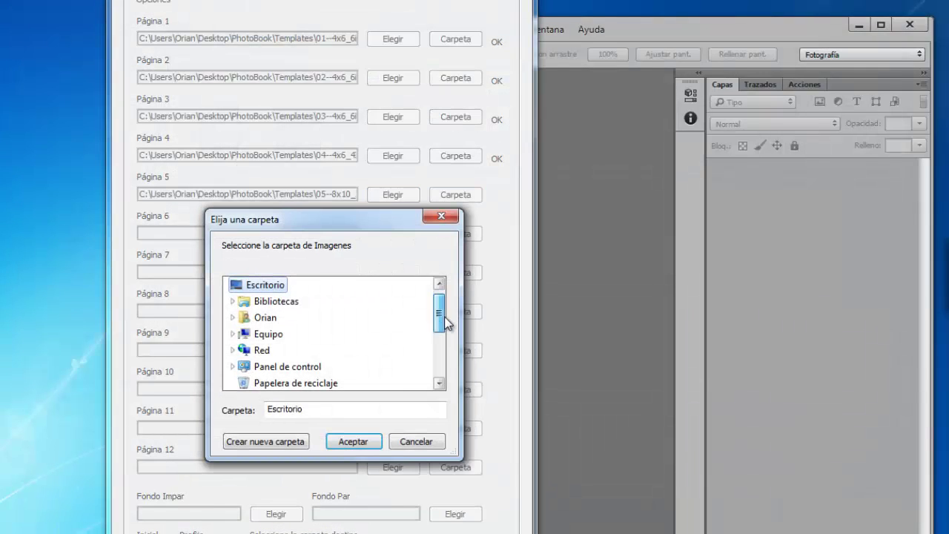
left_click_drag(445, 317, 440, 364)
left_click(234, 350)
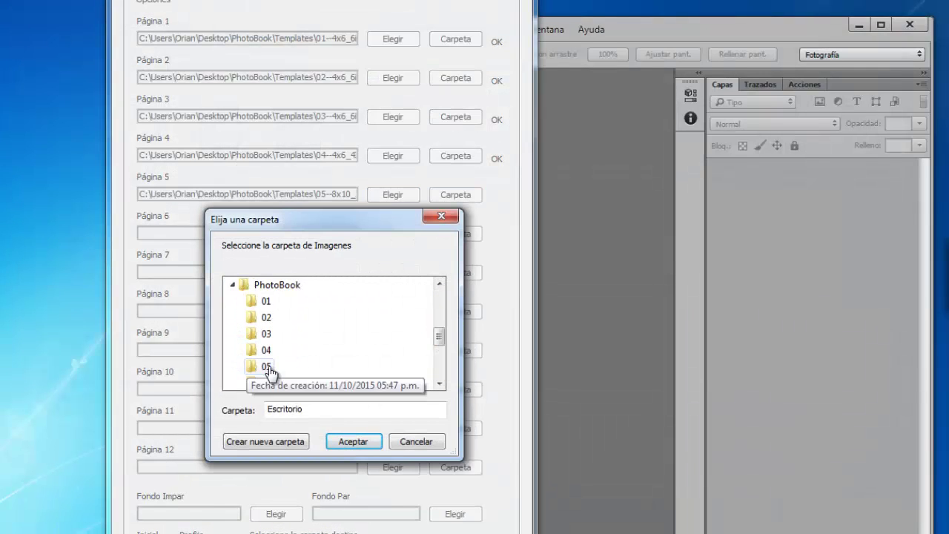
left_click(266, 368)
left_click(350, 442)
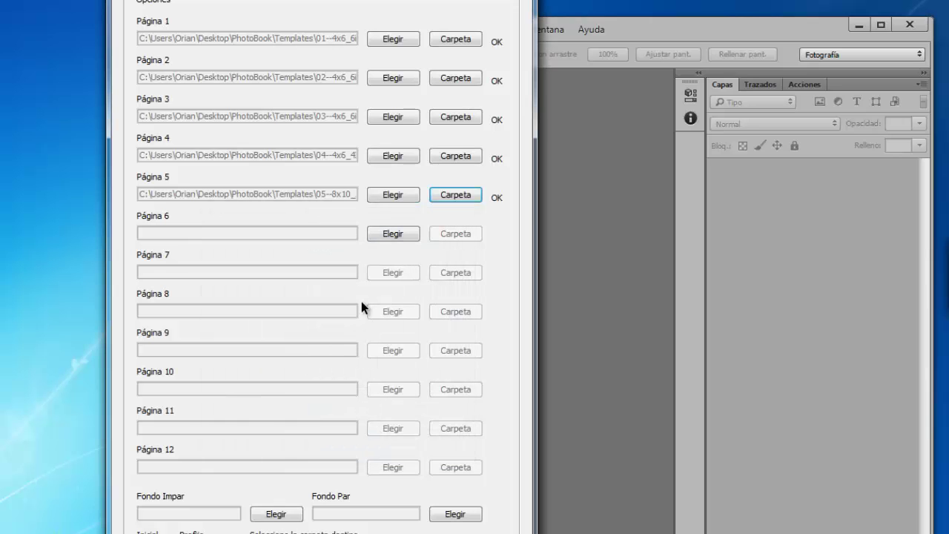
Step: Assign page 6 the 06 11x17 full_Izq template and PhotoBook folder 06
left_click(388, 234)
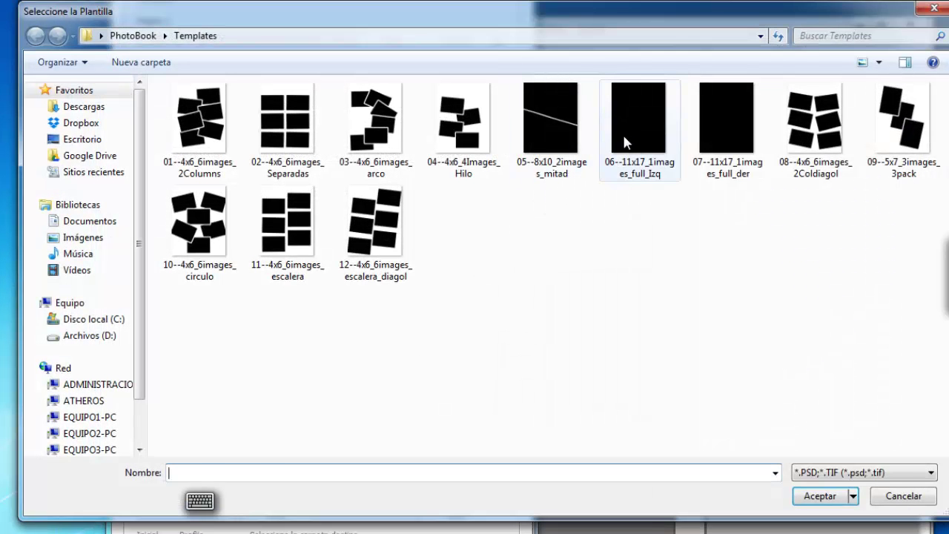
left_click(652, 172)
left_click(810, 496)
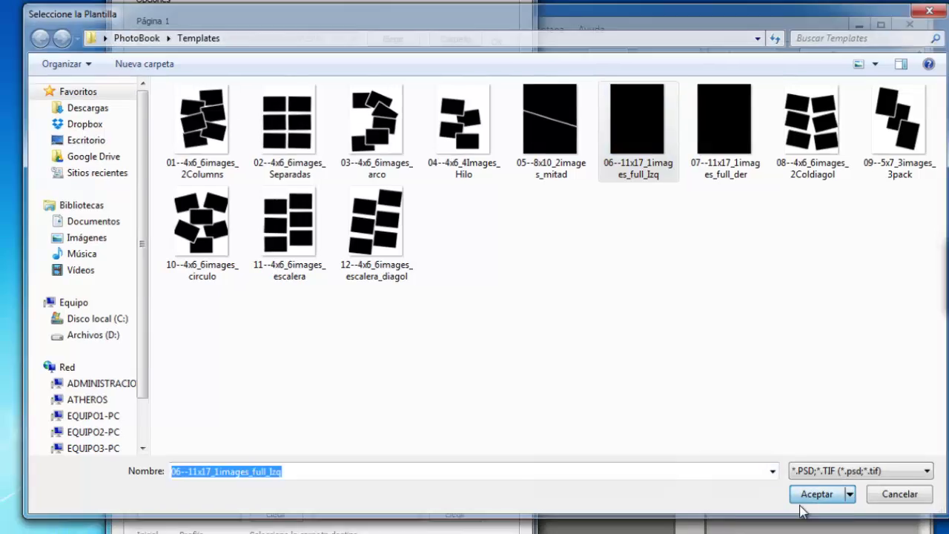
left_click(455, 233)
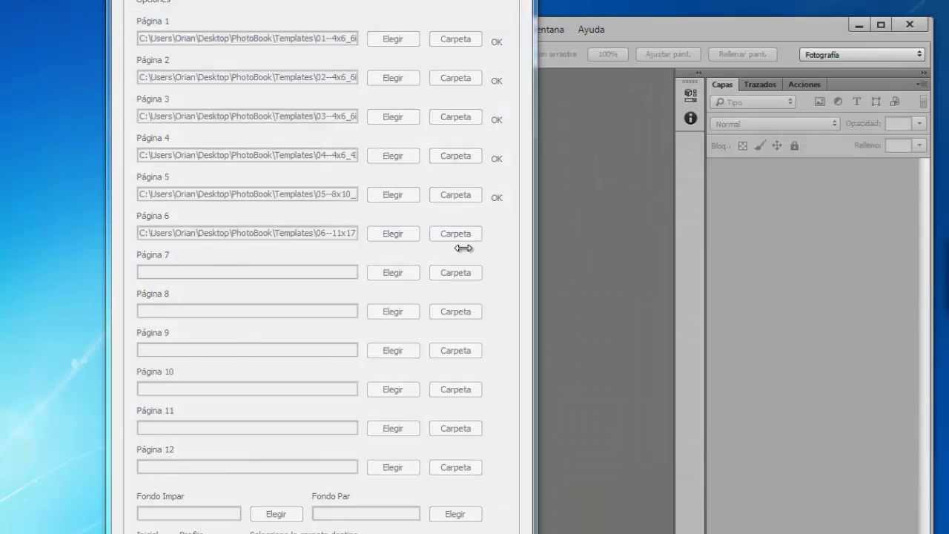
left_click_drag(438, 326, 438, 382)
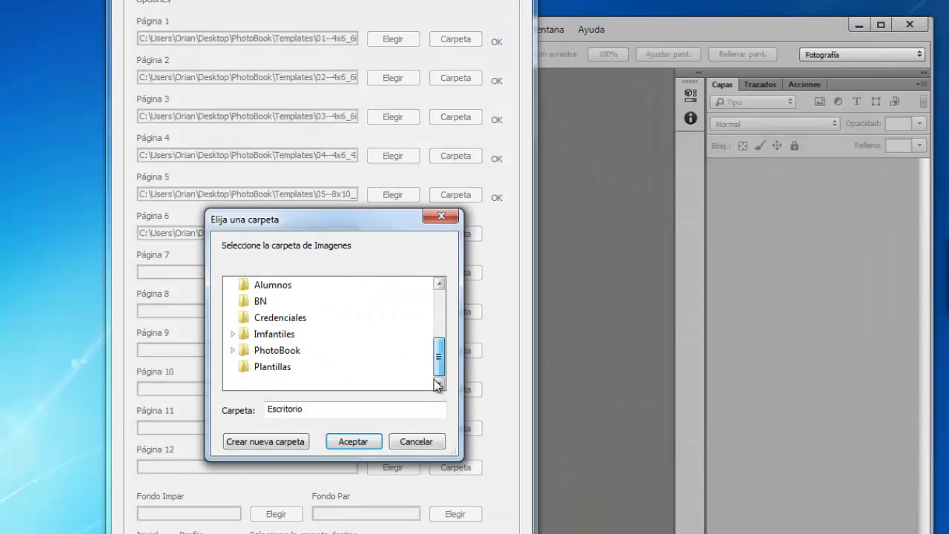
left_click(271, 350)
left_click_drag(438, 326, 440, 361)
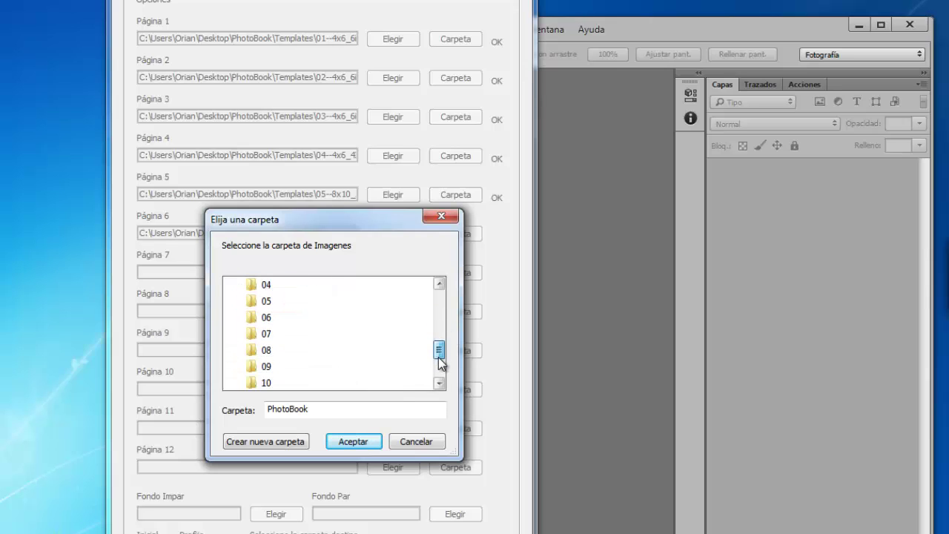
left_click(280, 302)
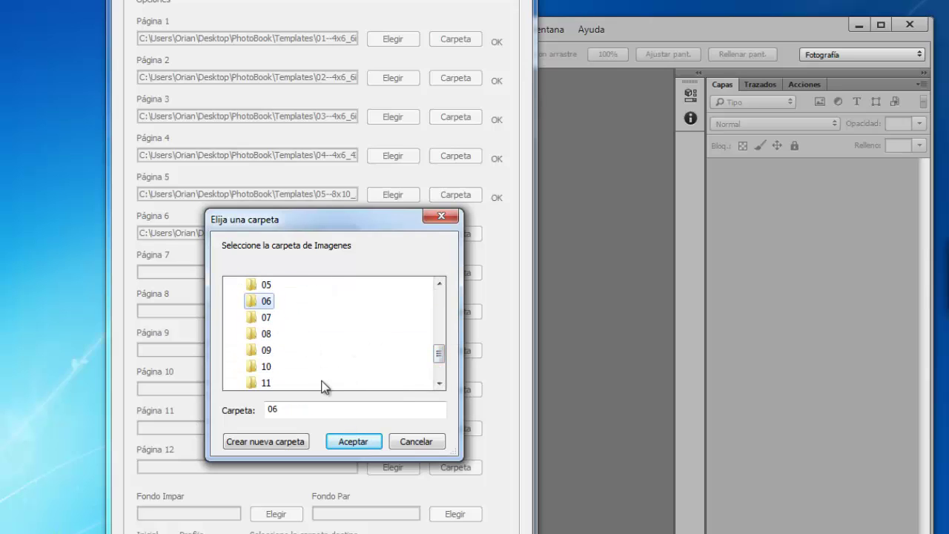
left_click(351, 442)
Step: Choose the 07 11x17 full_der template for page 7
left_click(393, 272)
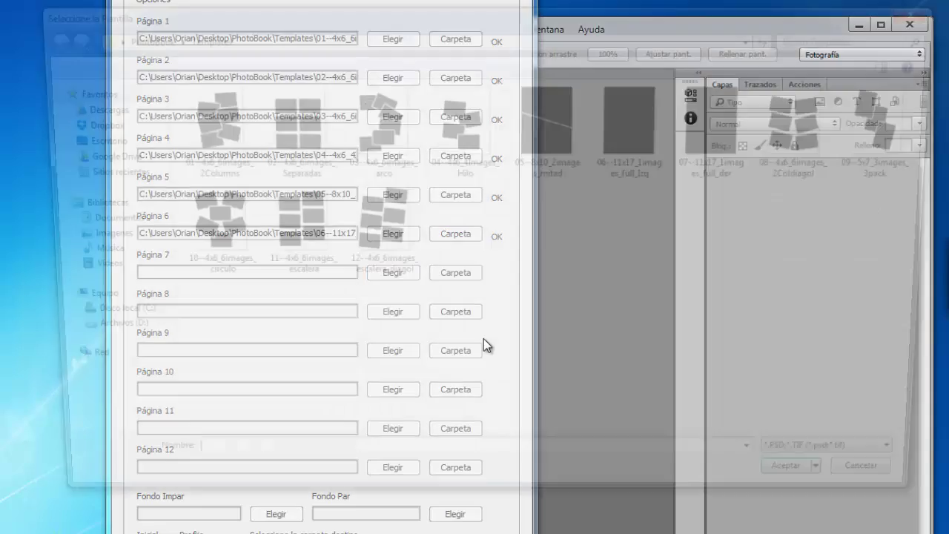
left_click(731, 184)
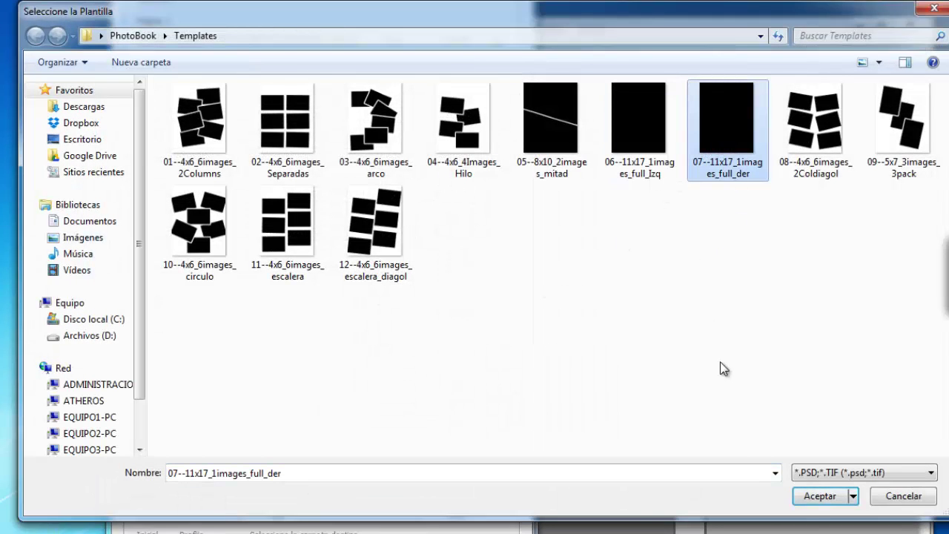
left_click(815, 499)
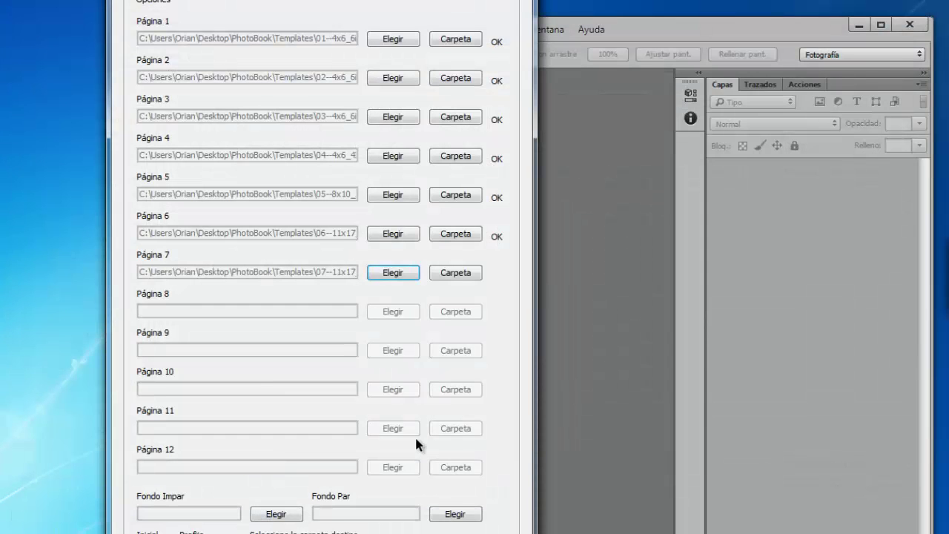
Step: Assign PhotoBook folder 07 as page 7's image folder
left_click(452, 273)
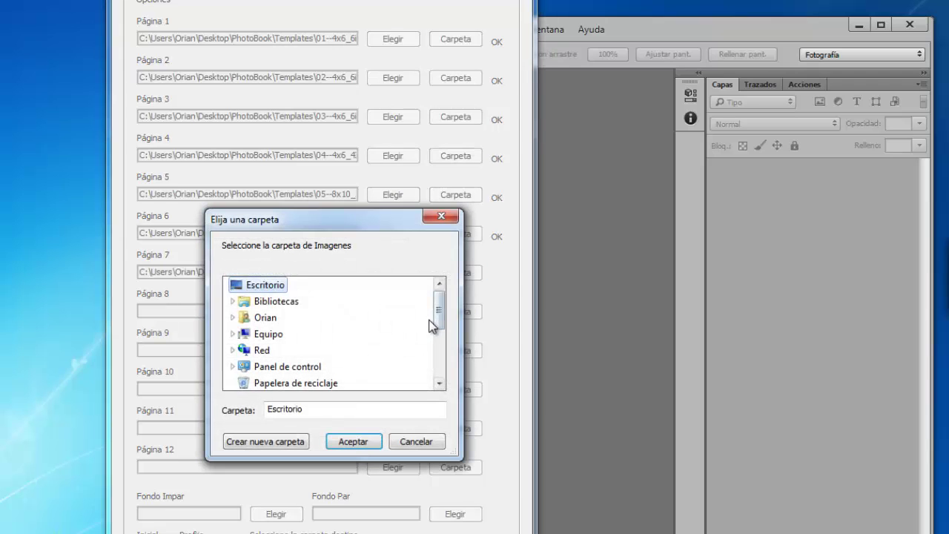
scroll(437, 341, "down", 2)
scroll(439, 381, "down", 1)
left_click(308, 364)
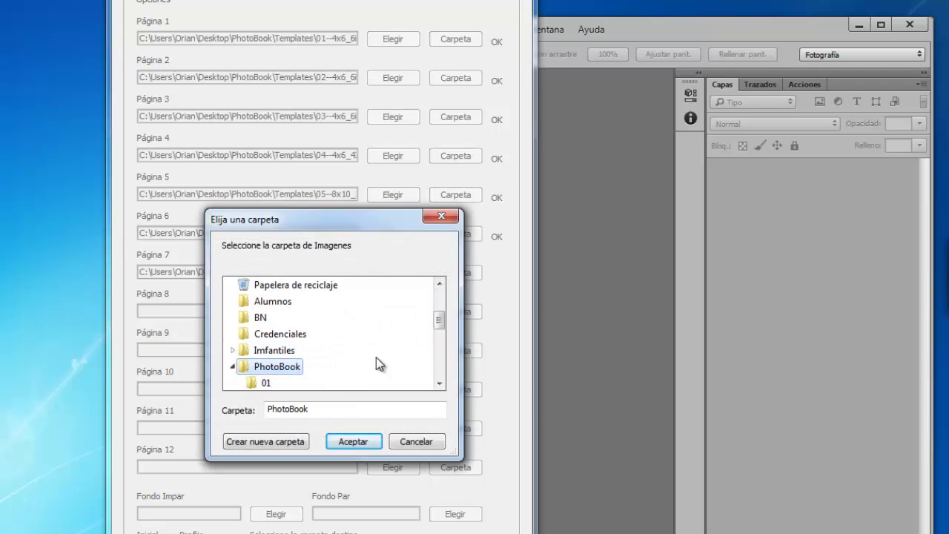
scroll(443, 328, "down", 2)
scroll(445, 350, "down", 1)
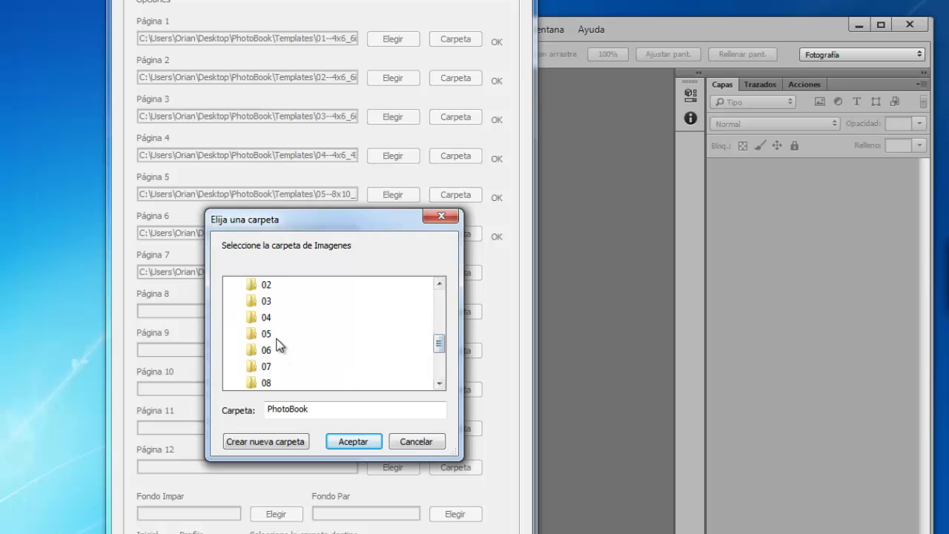
left_click(266, 367)
left_click(351, 442)
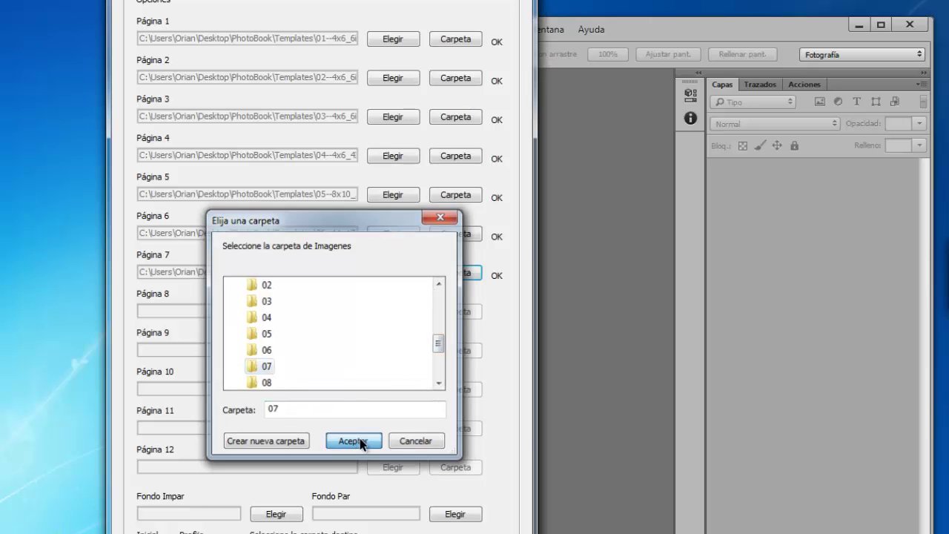
Step: Assign page 8 template 08--4x6_6images_2Coldiagol and PhotoBook folder 08
left_click(393, 311)
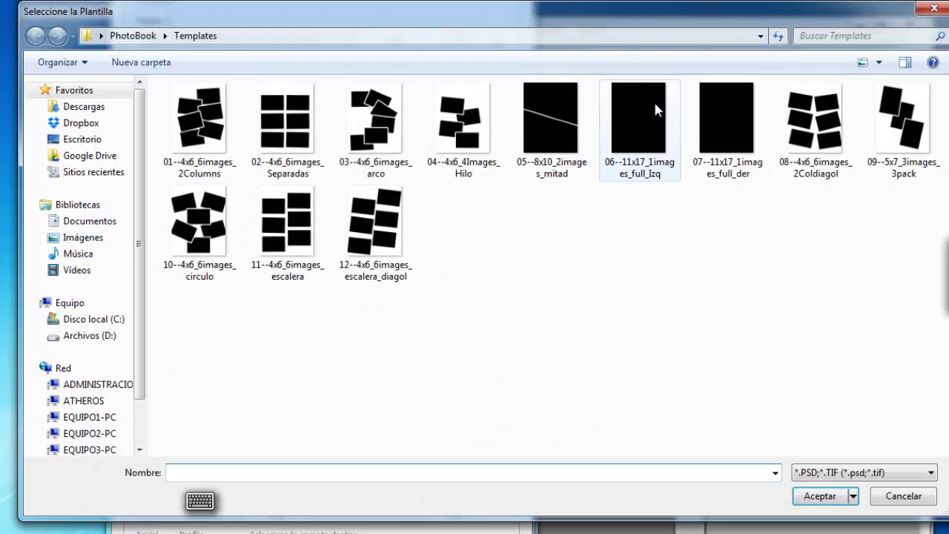
left_click(811, 160)
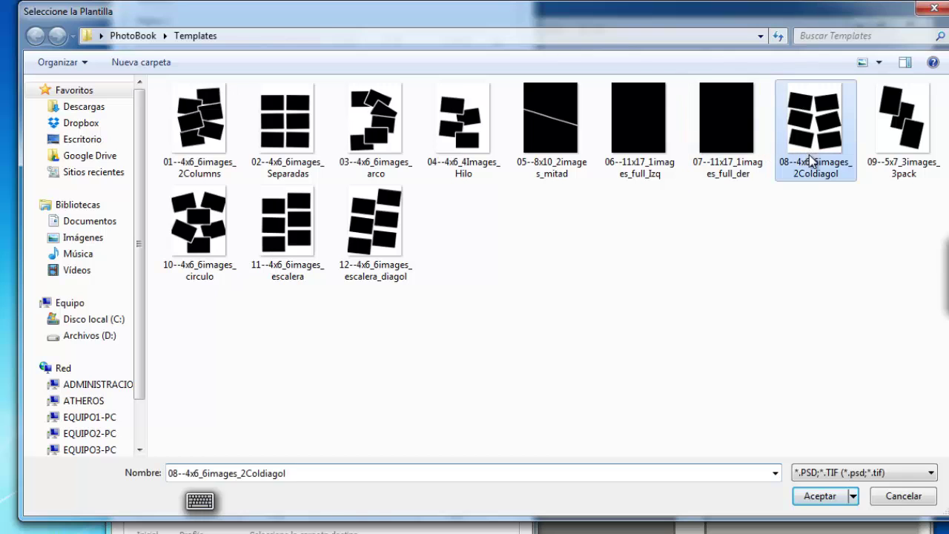
left_click(799, 498)
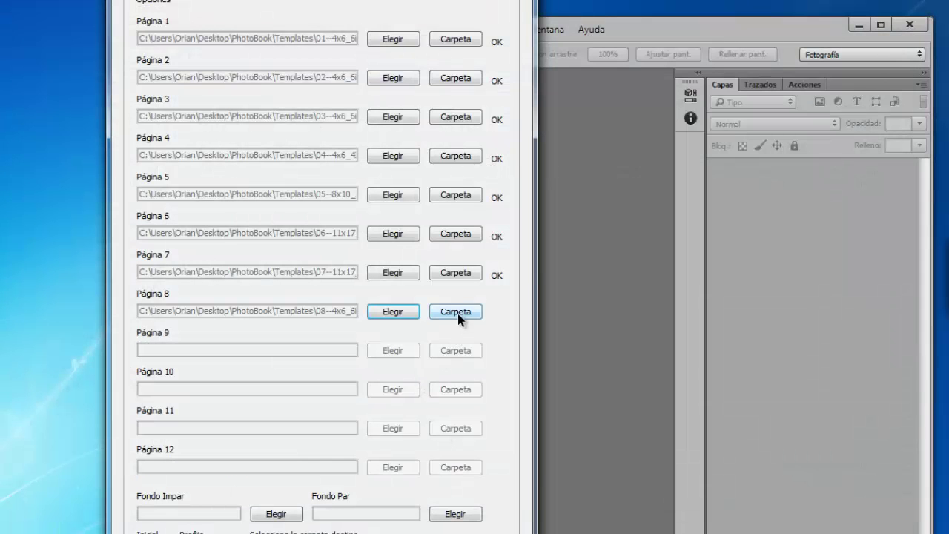
left_click(455, 312)
left_click_drag(440, 312, 436, 368)
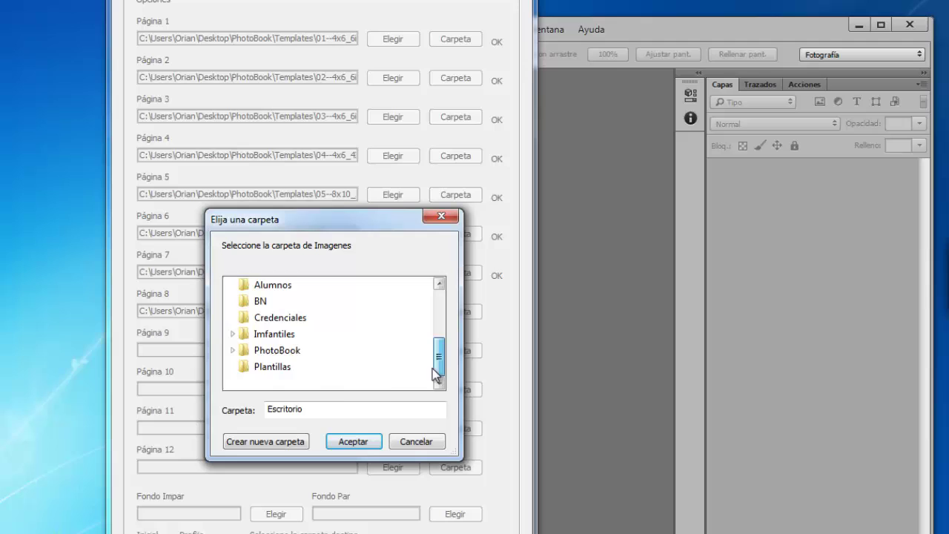
double_click(287, 351)
left_click_drag(440, 329, 439, 353)
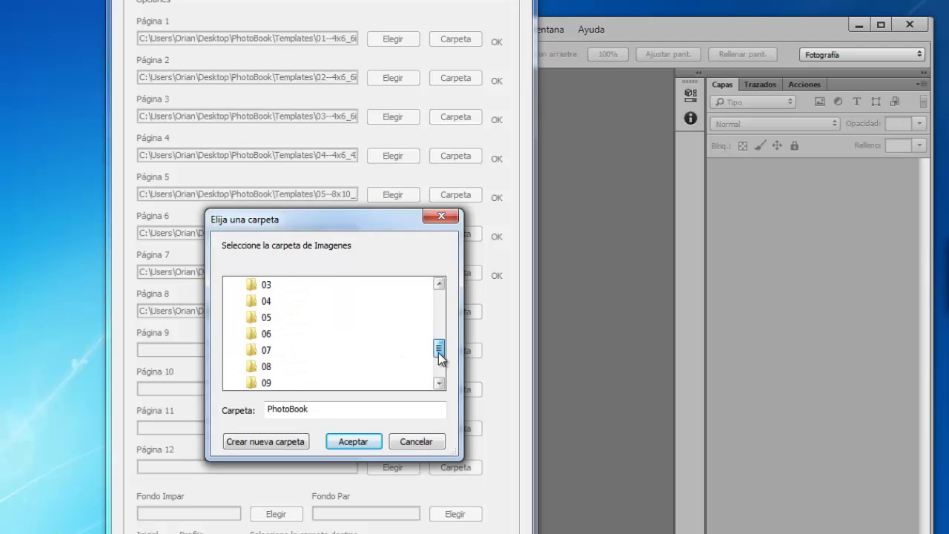
left_click(264, 371)
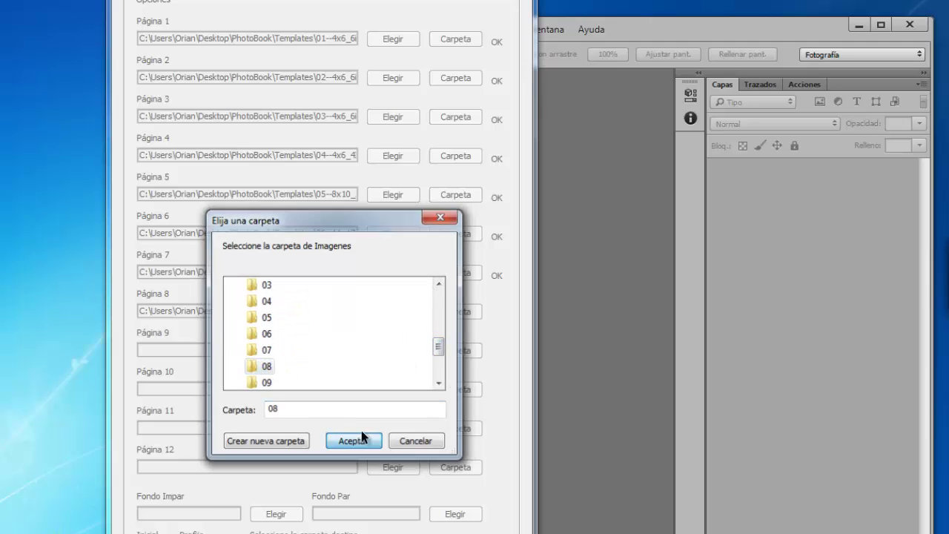
left_click(360, 441)
Step: Assign page 9 template 09--5x7_3images_3pack and PhotoBook folder 09
left_click(405, 350)
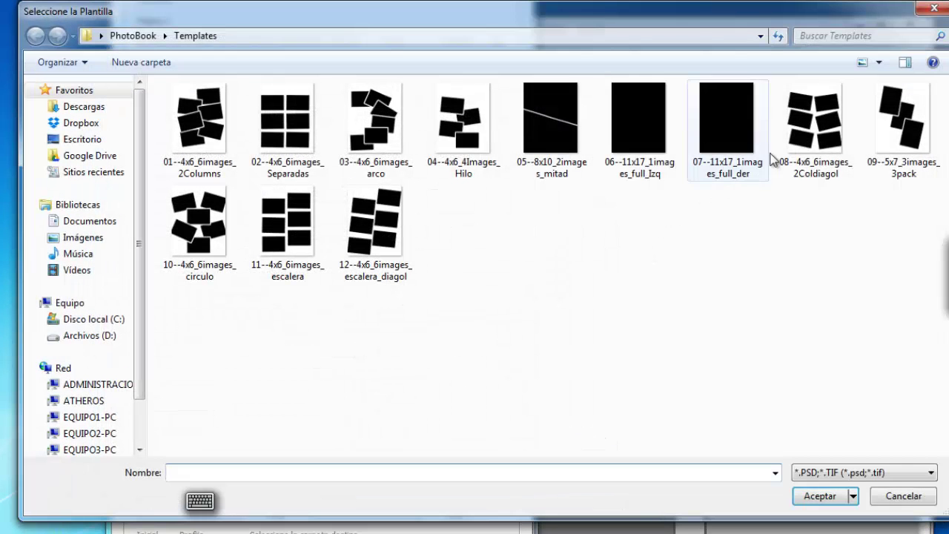
left_click(899, 151)
left_click(810, 496)
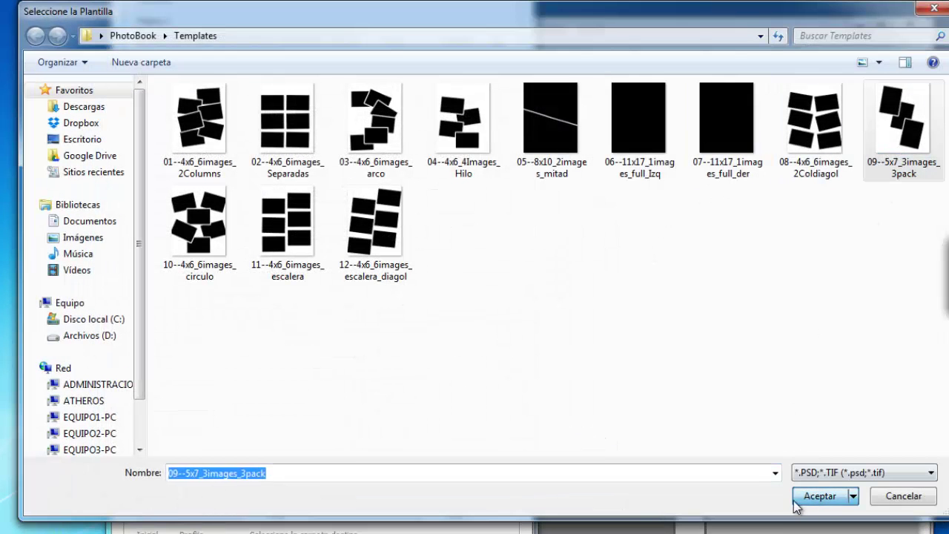
left_click(452, 355)
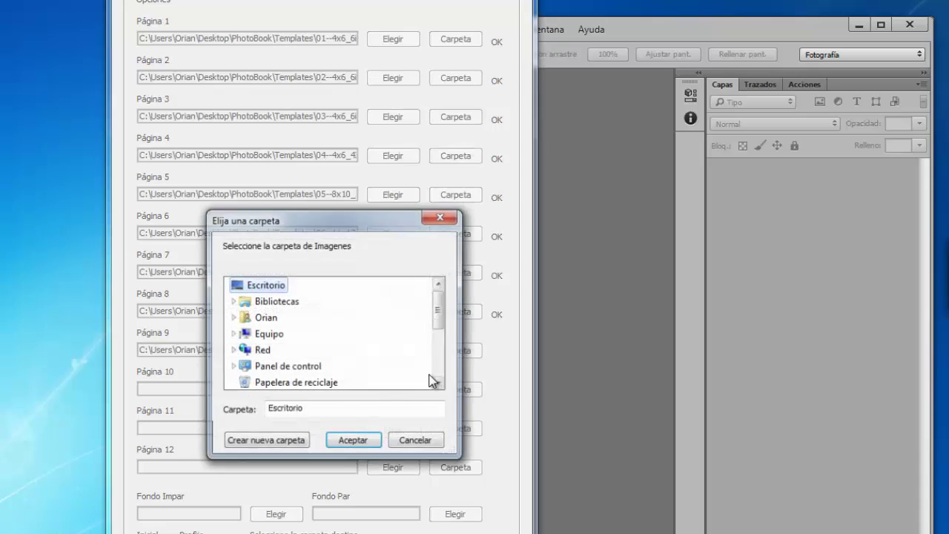
scroll(430, 370, "down", 5)
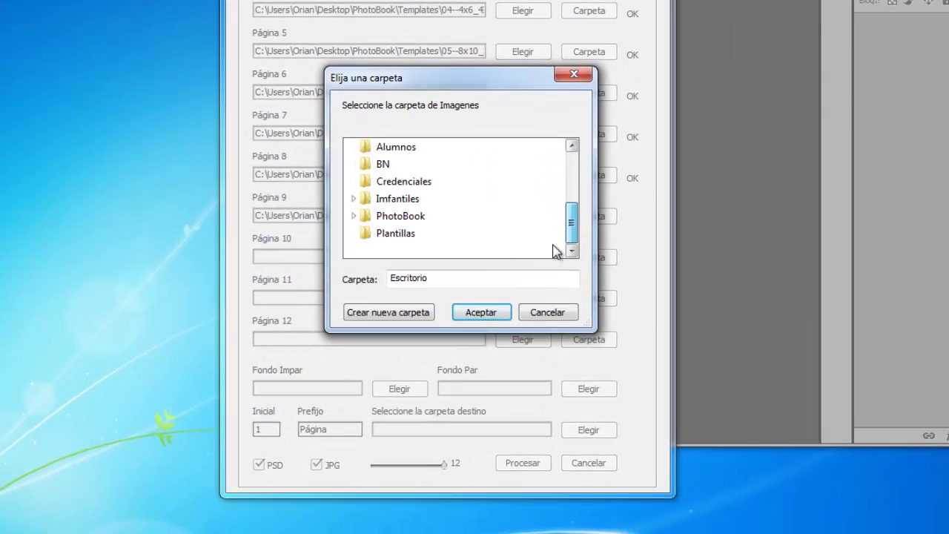
left_click(419, 216)
left_click_drag(573, 192, 574, 227)
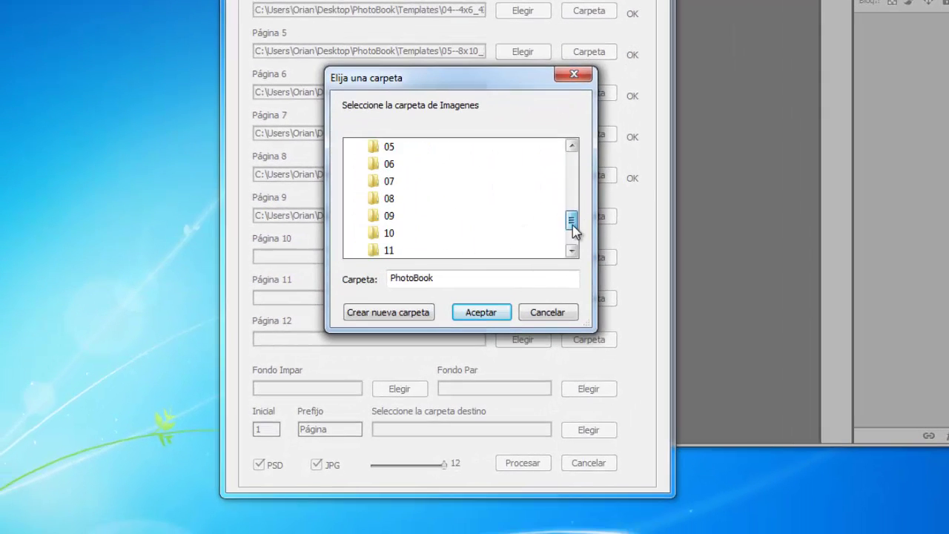
left_click(413, 216)
left_click(479, 312)
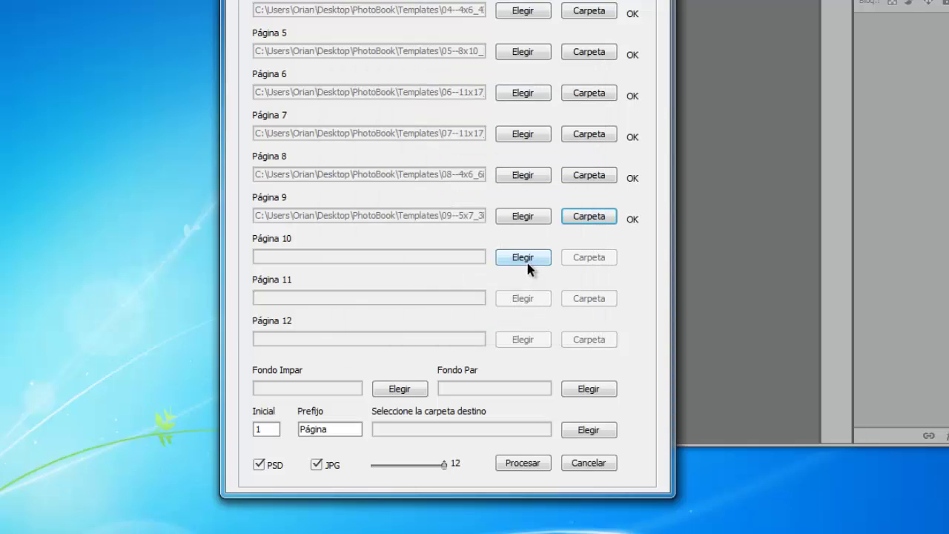
Step: Assign page 10 template 10--4x6_6images_circulo and PhotoBook folder 10
left_click(523, 258)
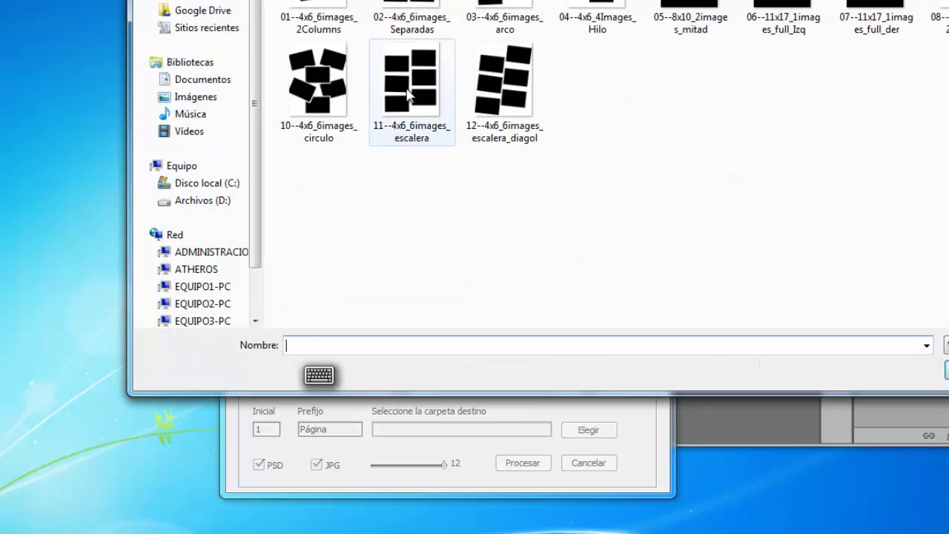
left_click(326, 100)
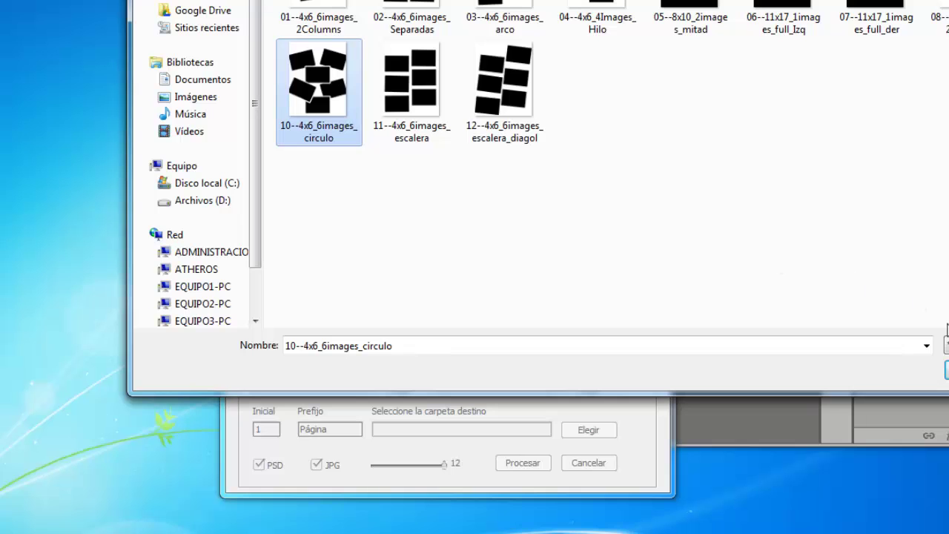
key("Return")
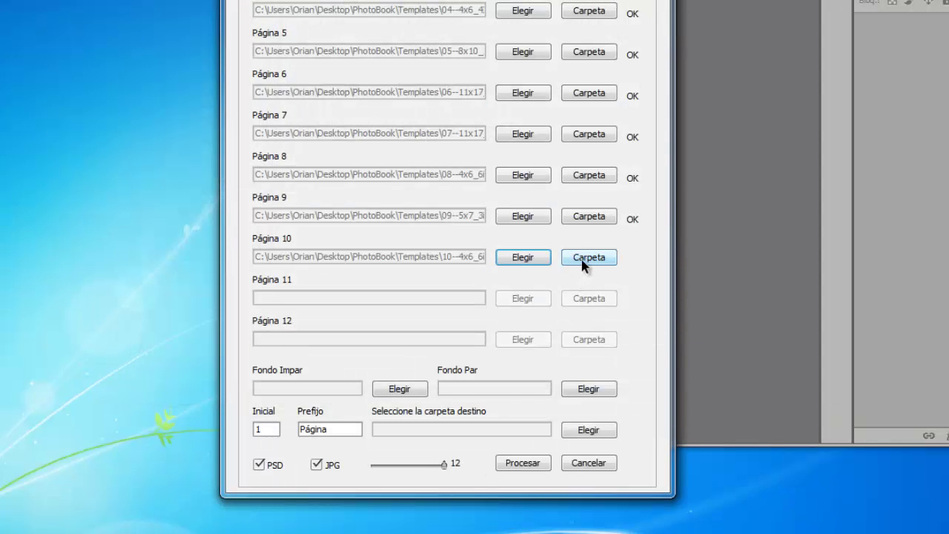
left_click(583, 260)
scroll(559, 183, "down", 3)
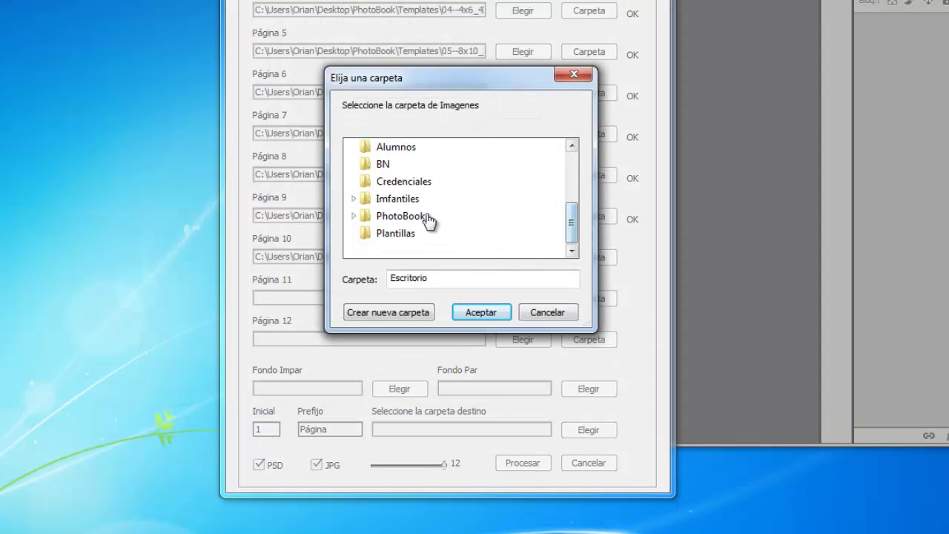
left_click(428, 216)
left_click_drag(568, 189, 571, 213)
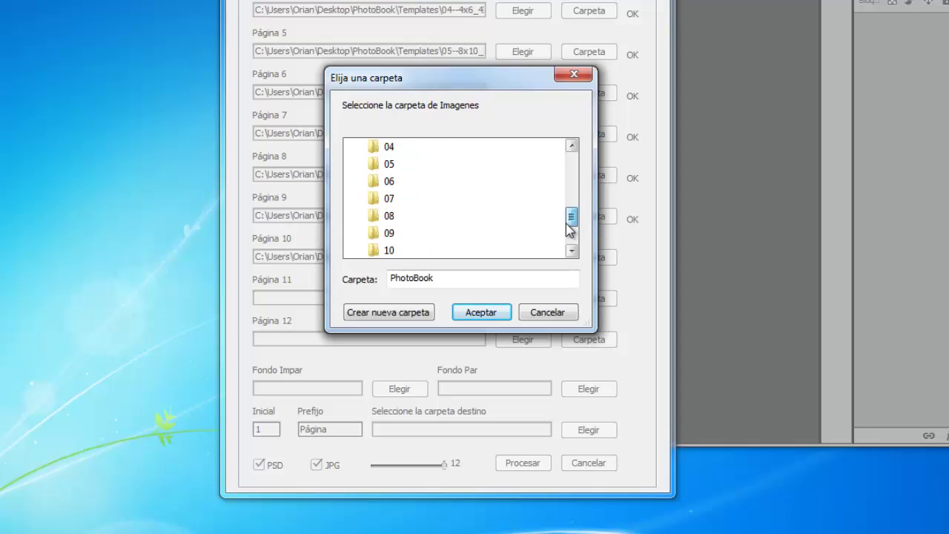
left_click(400, 251)
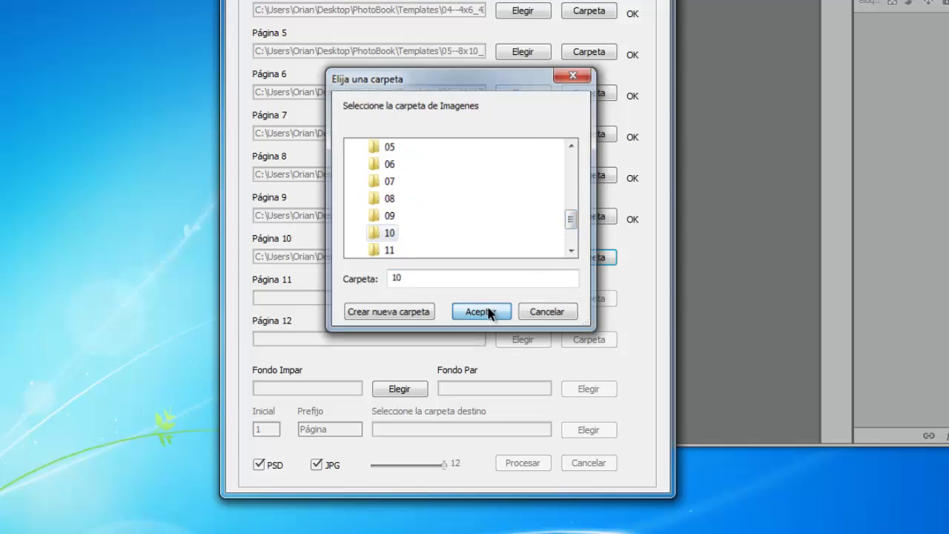
left_click(480, 312)
Step: Assign page 11 template 11--4x6_6images_escalera and PhotoBook folder 11
left_click(547, 299)
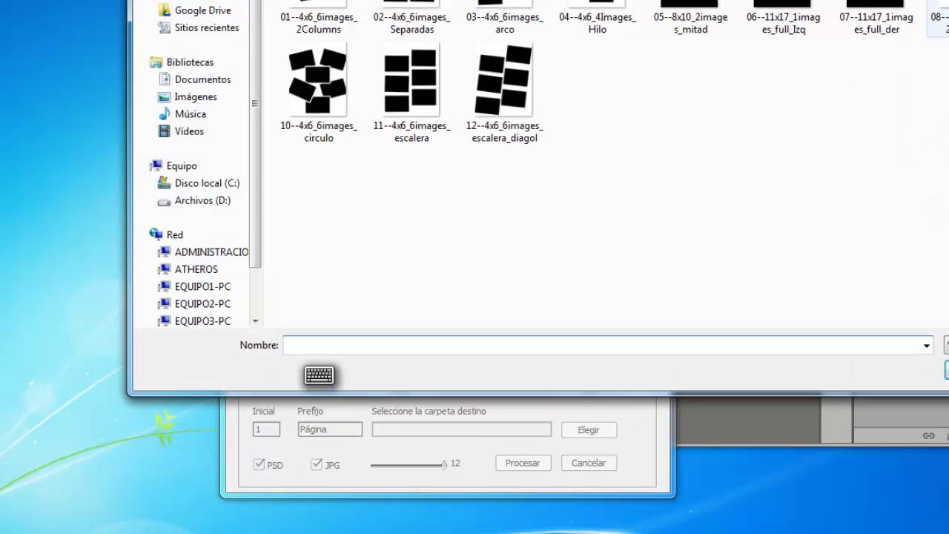
left_click(423, 99)
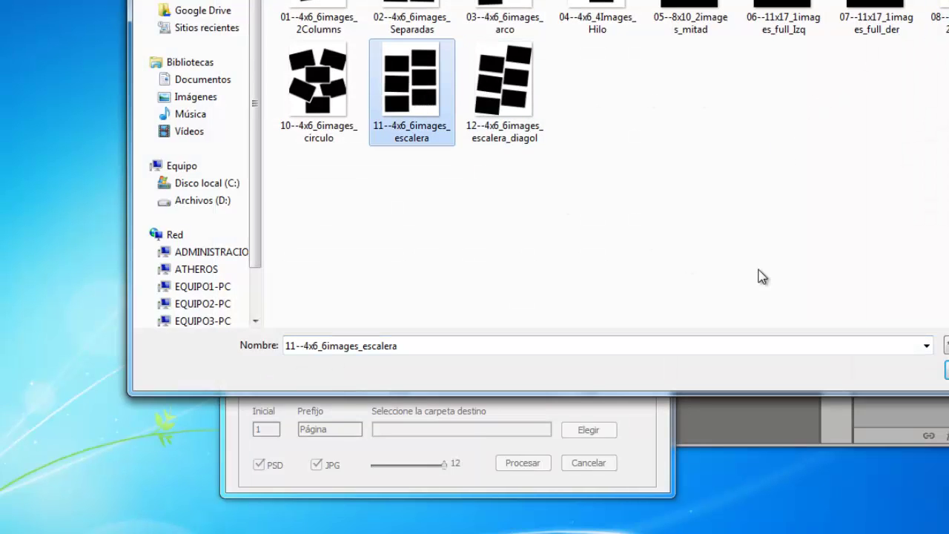
left_click(946, 369)
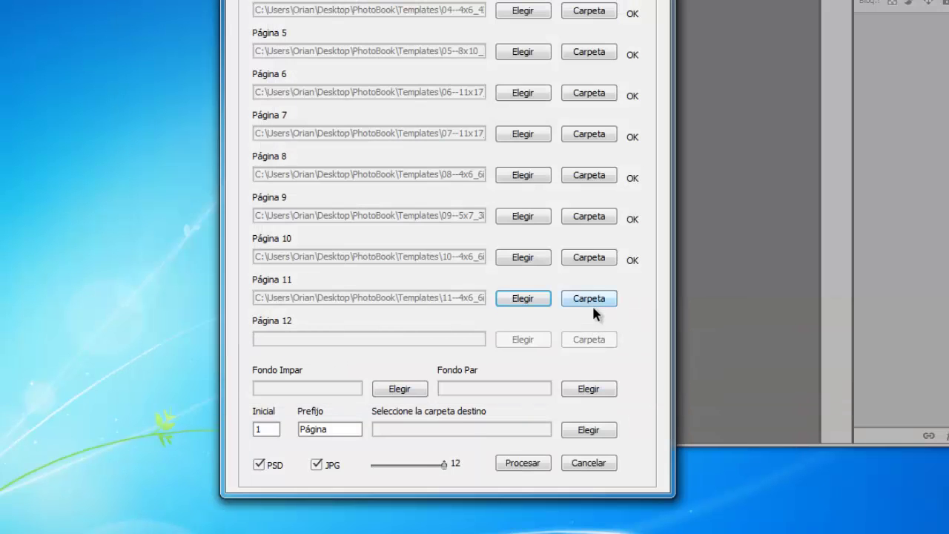
left_click(597, 300)
left_click_drag(569, 191, 570, 244)
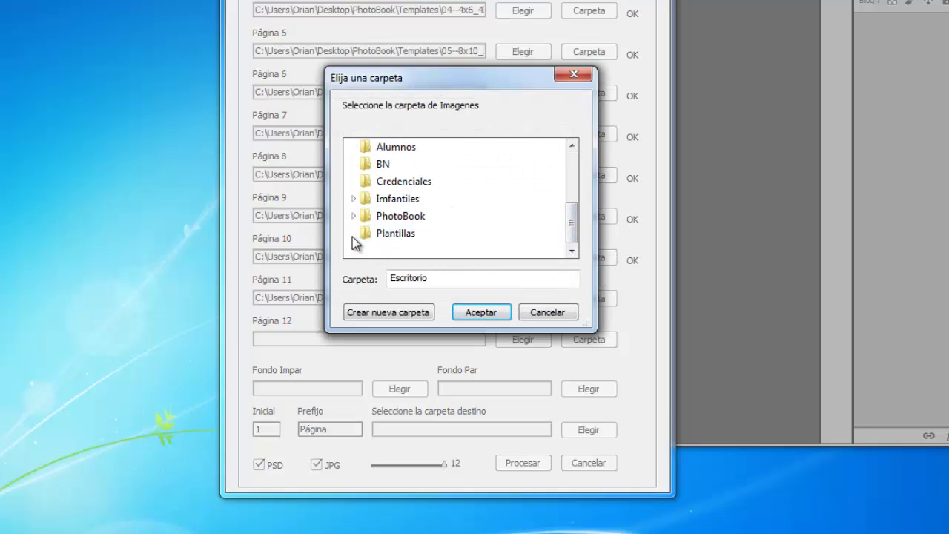
left_click(353, 216)
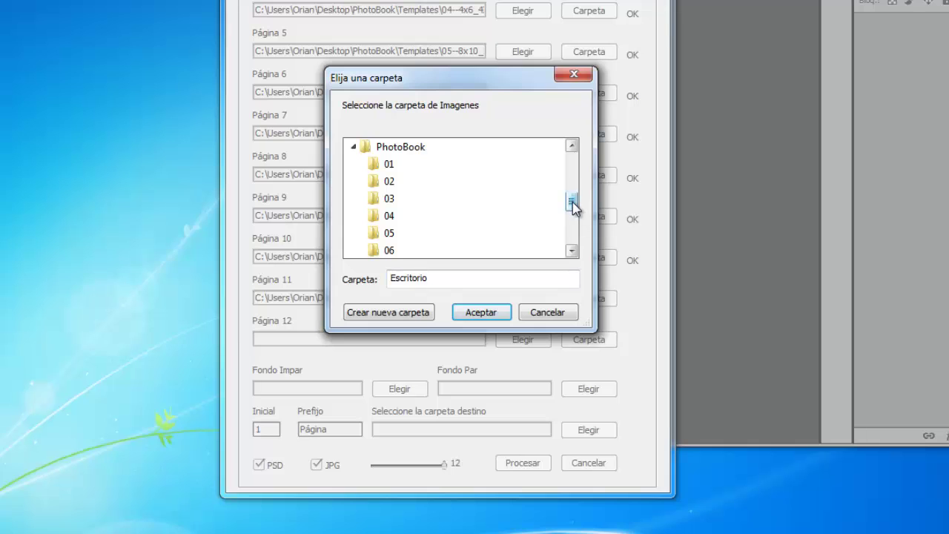
left_click_drag(572, 207, 572, 252)
left_click(389, 183)
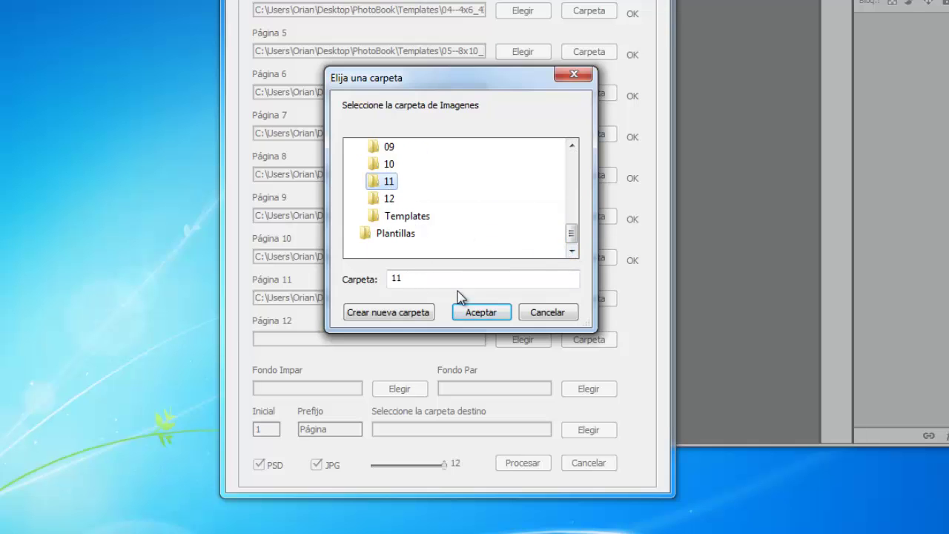
left_click(482, 312)
Step: Assign page 12 template 12--4x6_6images_escalera_diagol and select PhotoBook folder 12
left_click(523, 338)
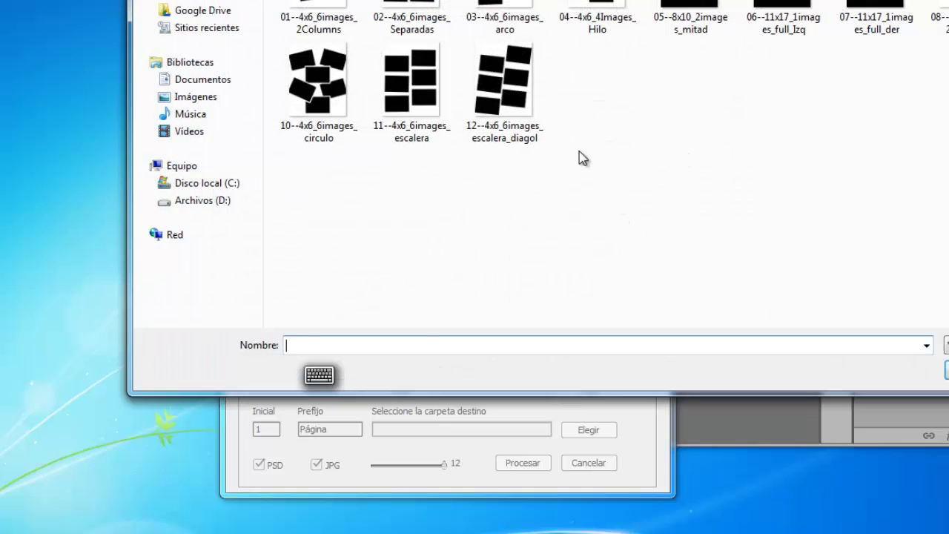
left_click(506, 134)
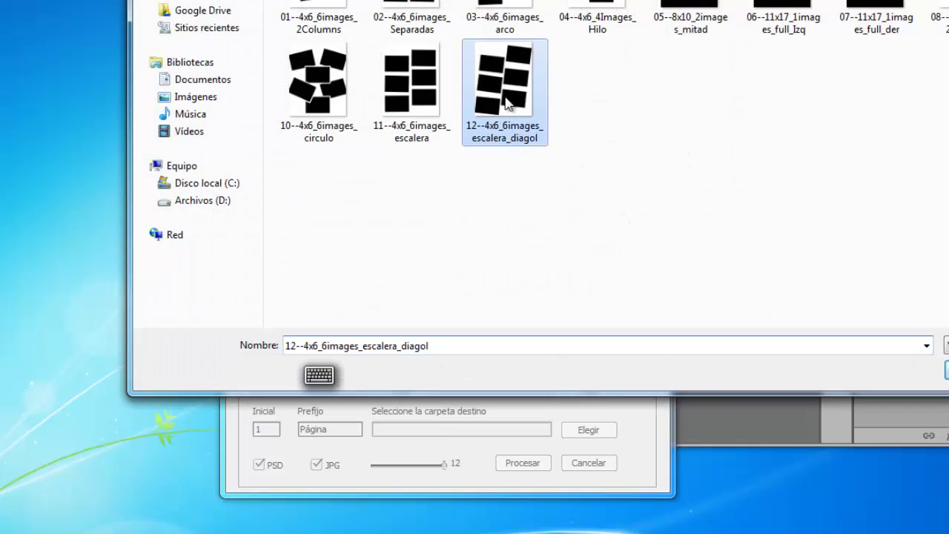
double_click(504, 89)
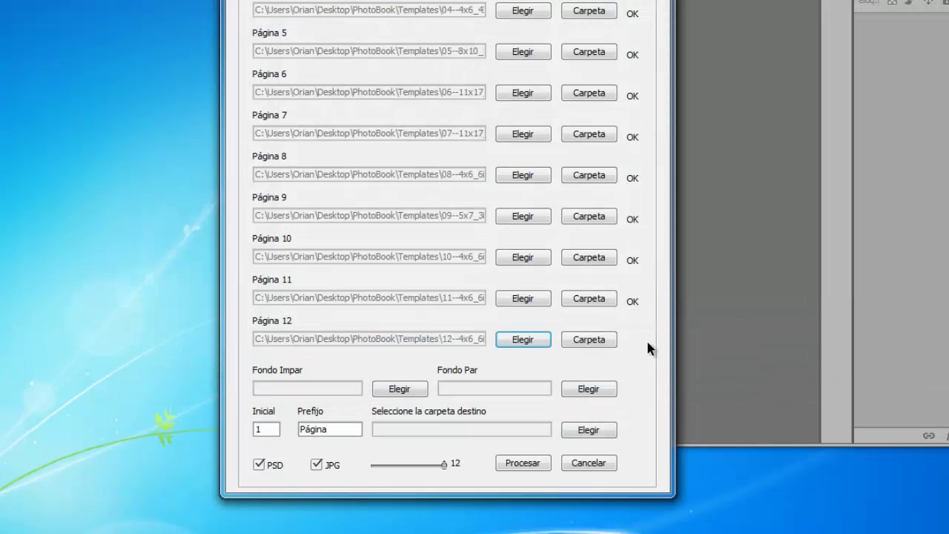
left_click(589, 341)
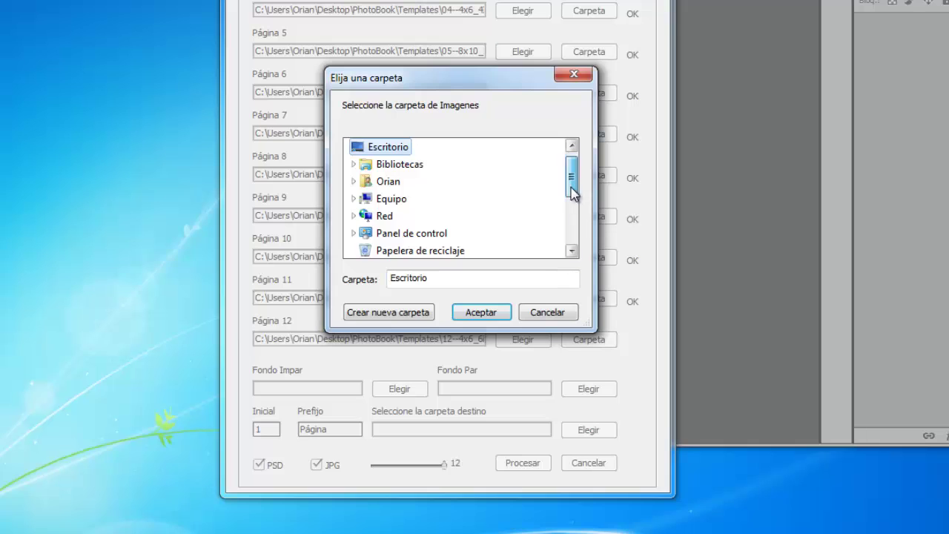
left_click_drag(571, 174, 572, 241)
left_click(411, 216)
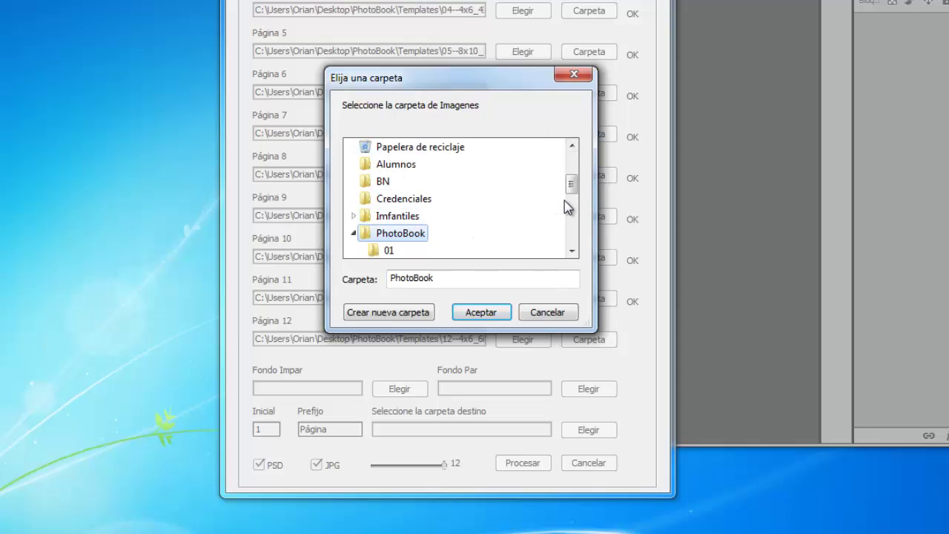
left_click_drag(571, 184, 573, 239)
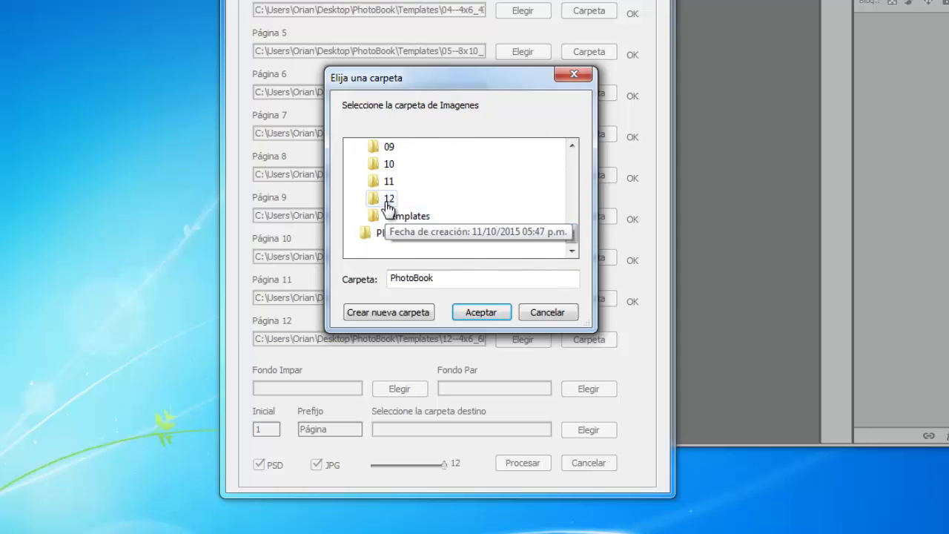
left_click(389, 201)
Step: Confirm folder 12 for page 12, then set Fondo_Derecho as odd and Fondo_Izquierdo as even backgrounds
left_click(477, 311)
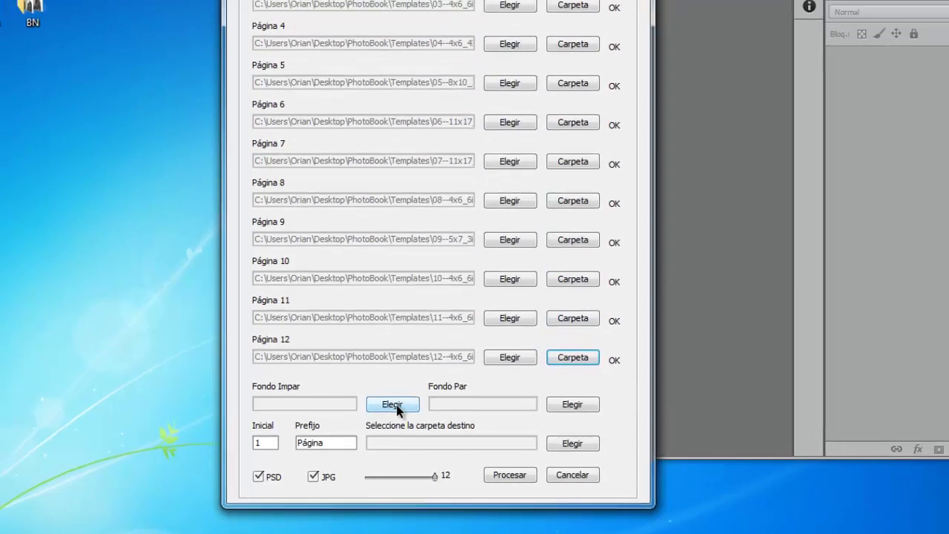
left_click(394, 407)
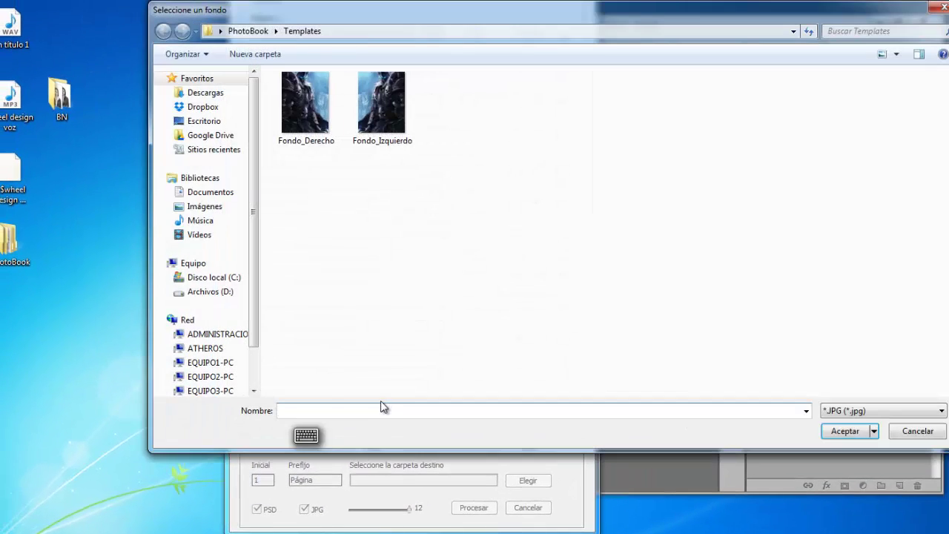
left_click(320, 129)
left_click(844, 431)
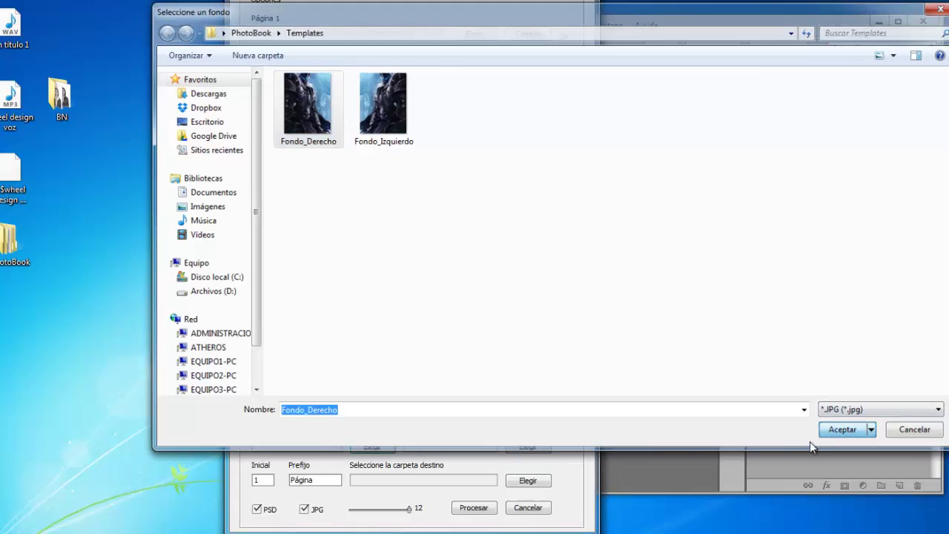
left_click(529, 447)
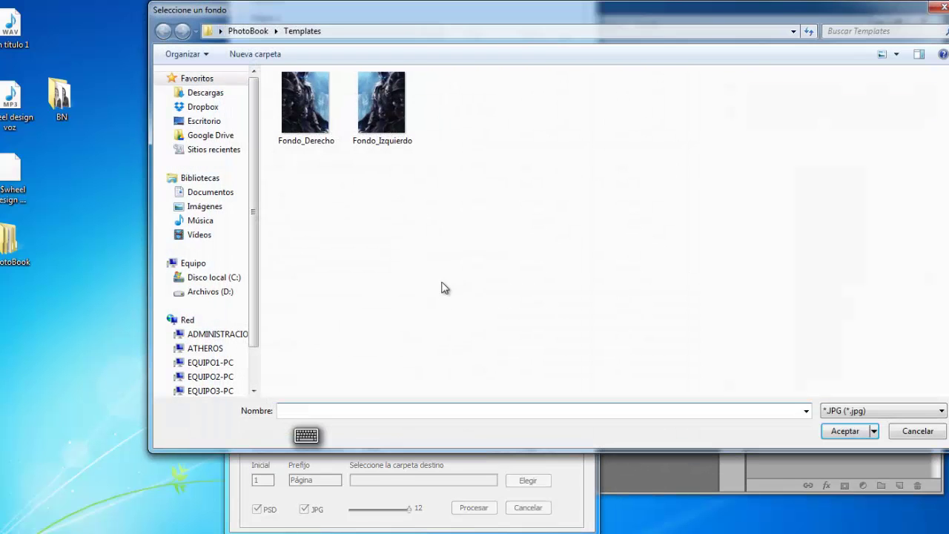
left_click(380, 104)
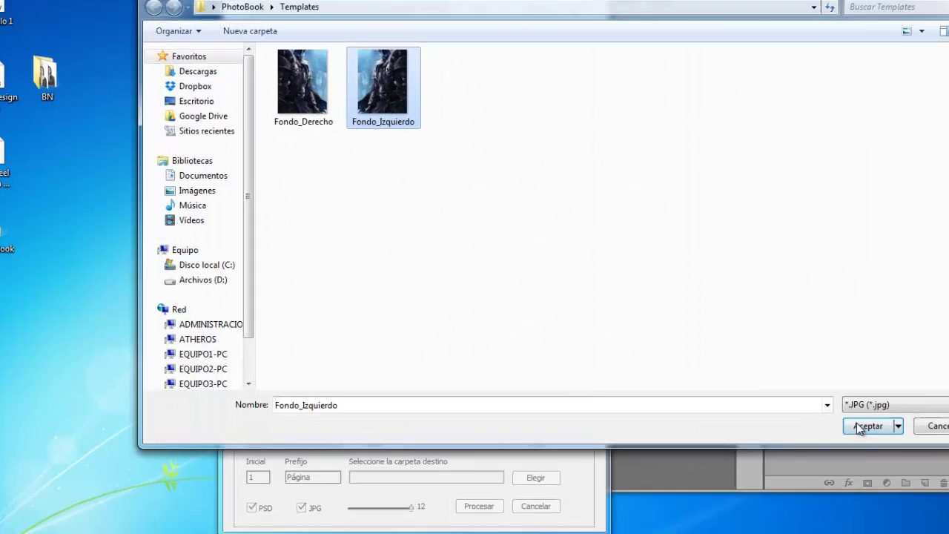
left_click(843, 431)
Step: Change the prefix to Wowbook and set a new desktop folder named Wow as destination
left_click(274, 397)
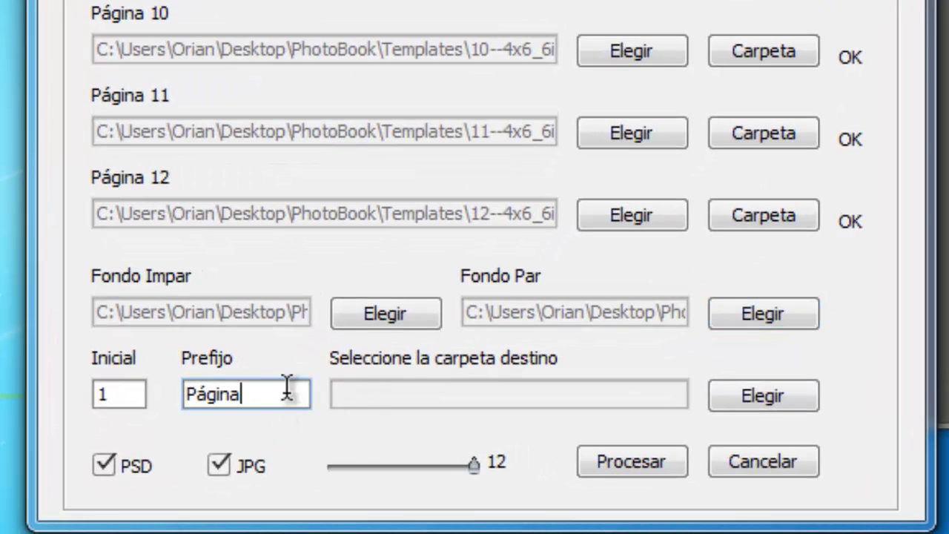
key("BackSpace")
key("BackSpace")
key("BackSpace")
key("BackSpace")
key("BackSpace")
key("BackSpace")
type("Wowbook")
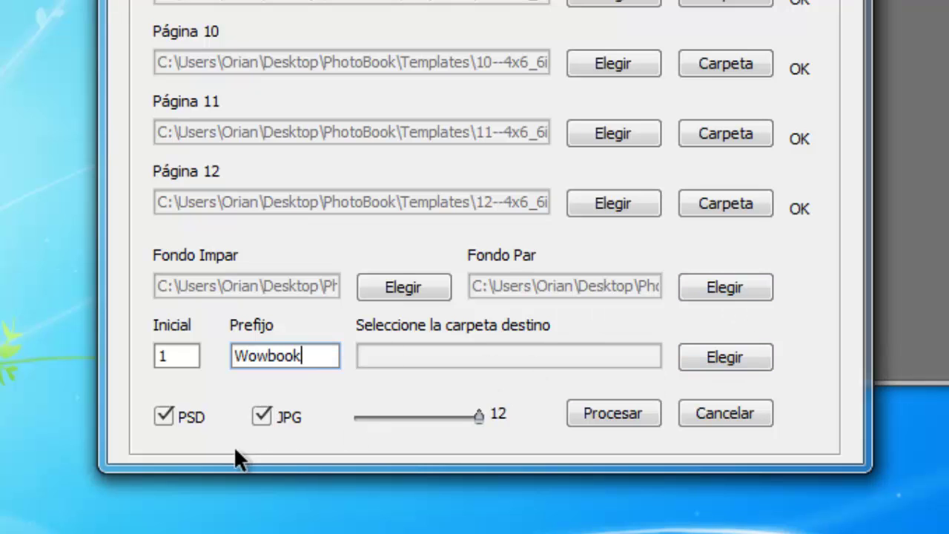
left_click(713, 363)
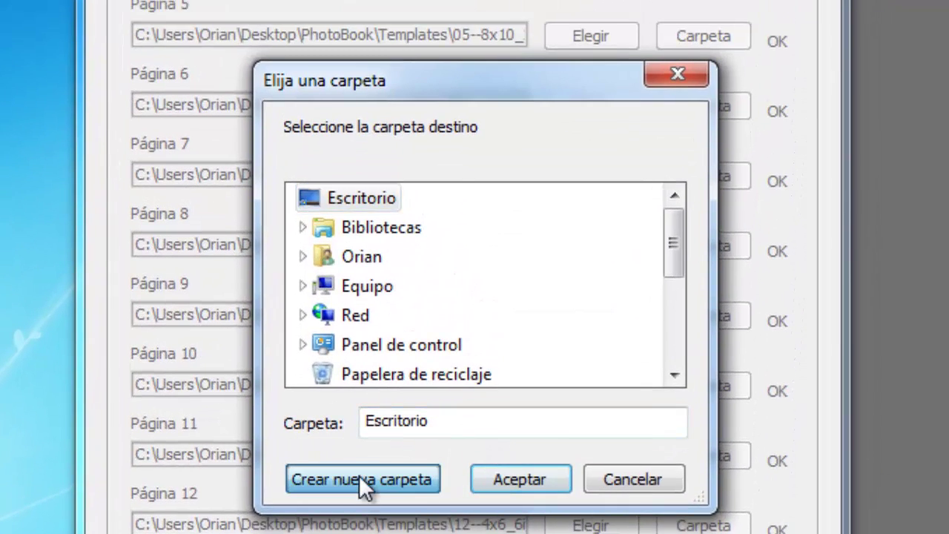
left_click(359, 476)
type("W")
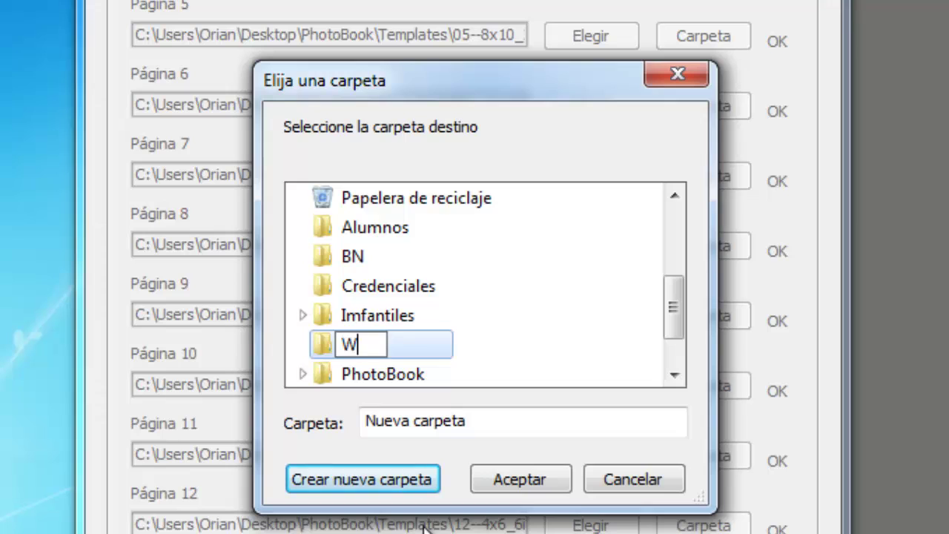
type("ow")
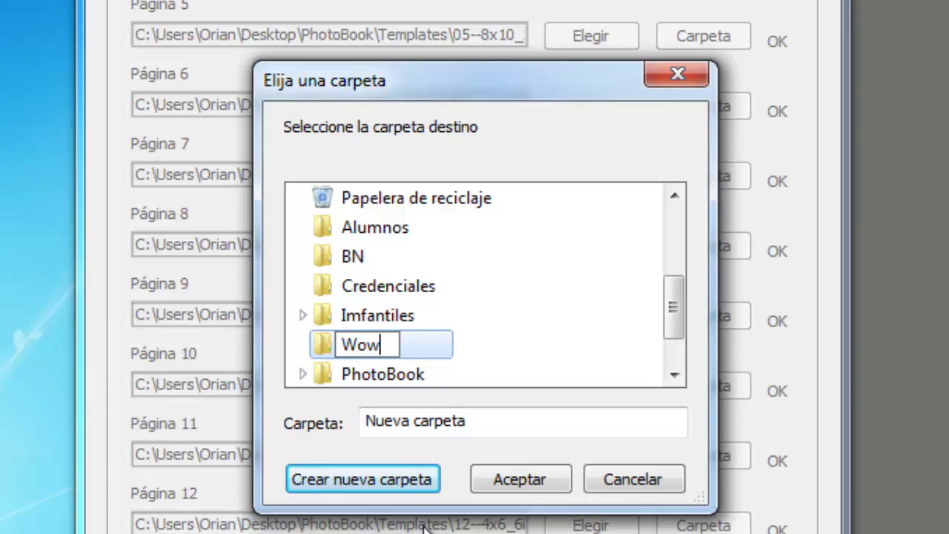
key("Return")
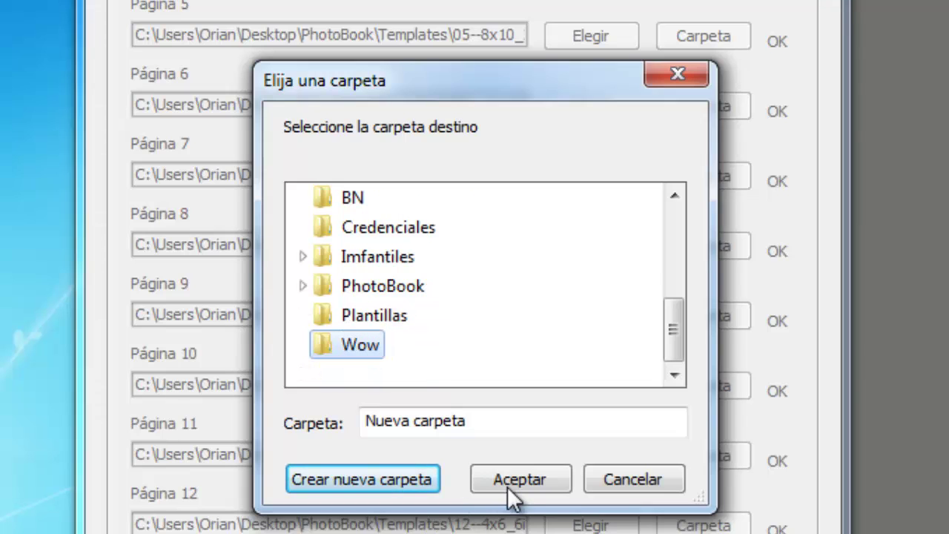
left_click(508, 478)
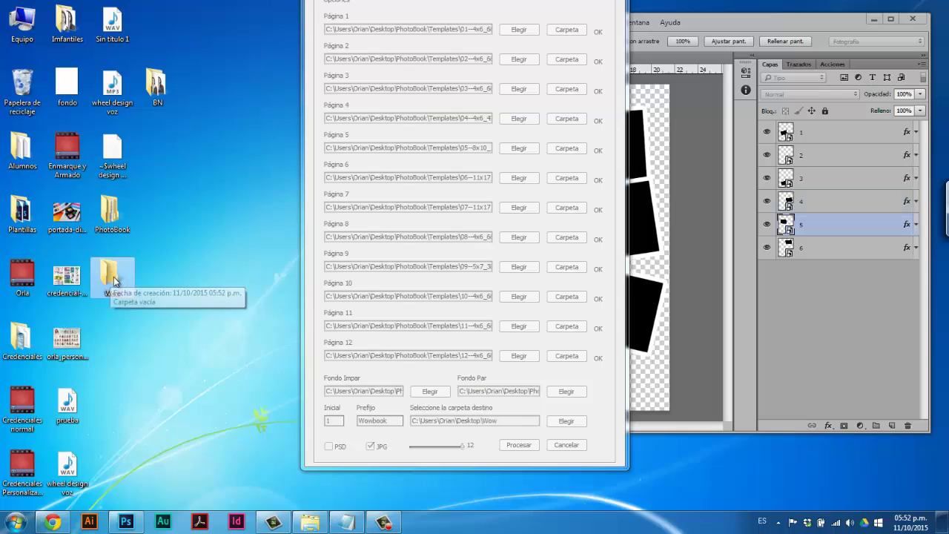
Step: Open the desktop Wow folder and display its files as extra-large icons
double_click(111, 283)
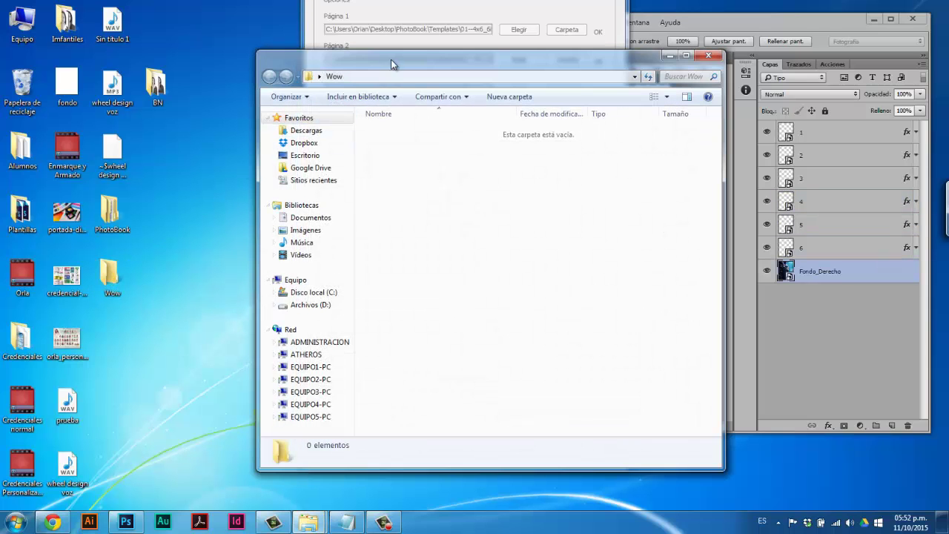
left_click_drag(391, 59, 200, 11)
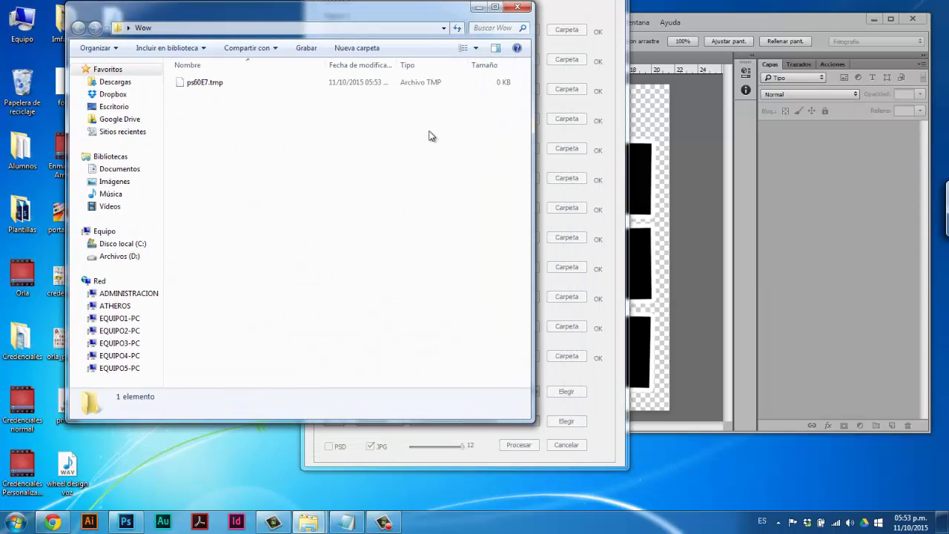
left_click(475, 49)
left_click(511, 12)
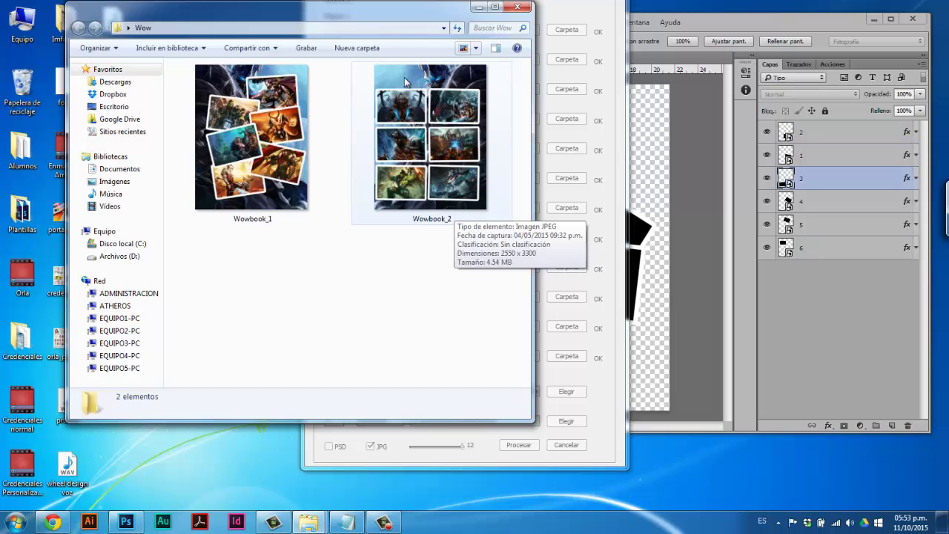
Step: Reposition and widen the Wow window to watch the page JPGs being generated
left_click_drag(406, 13, 349, 18)
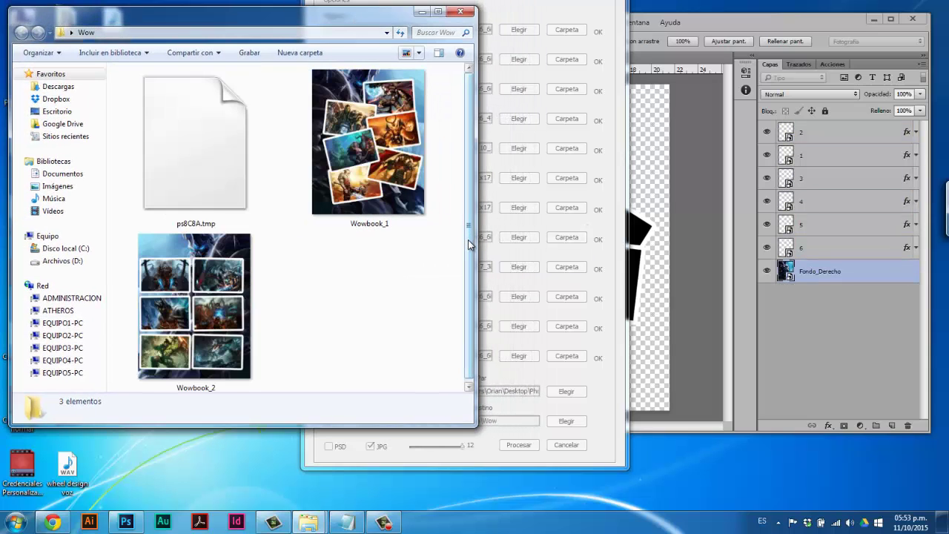
left_click_drag(474, 250, 719, 250)
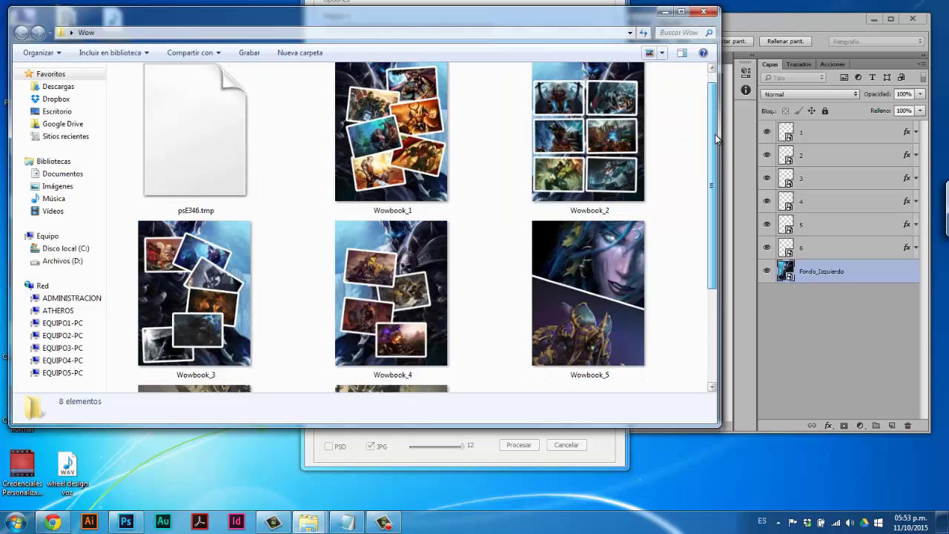
left_click_drag(712, 126, 726, 224)
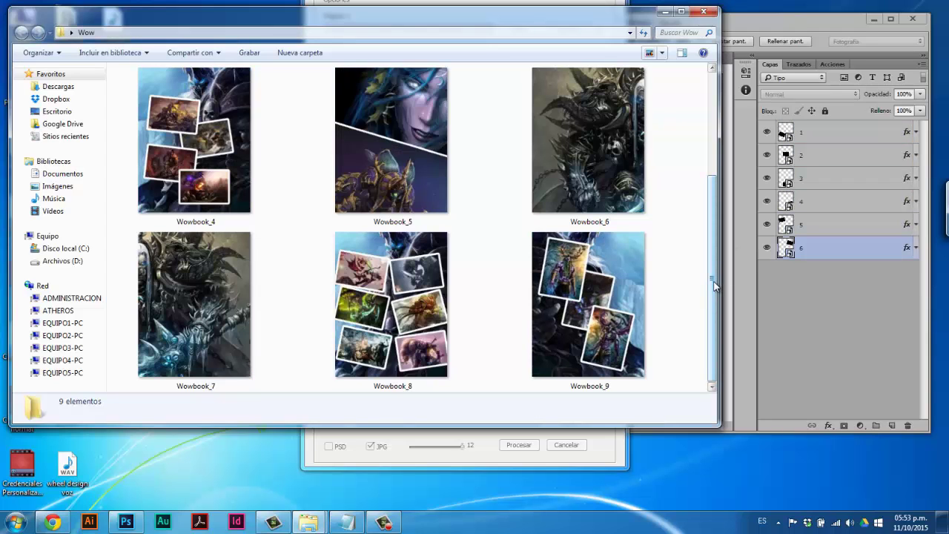
scroll(713, 289, "down", 2)
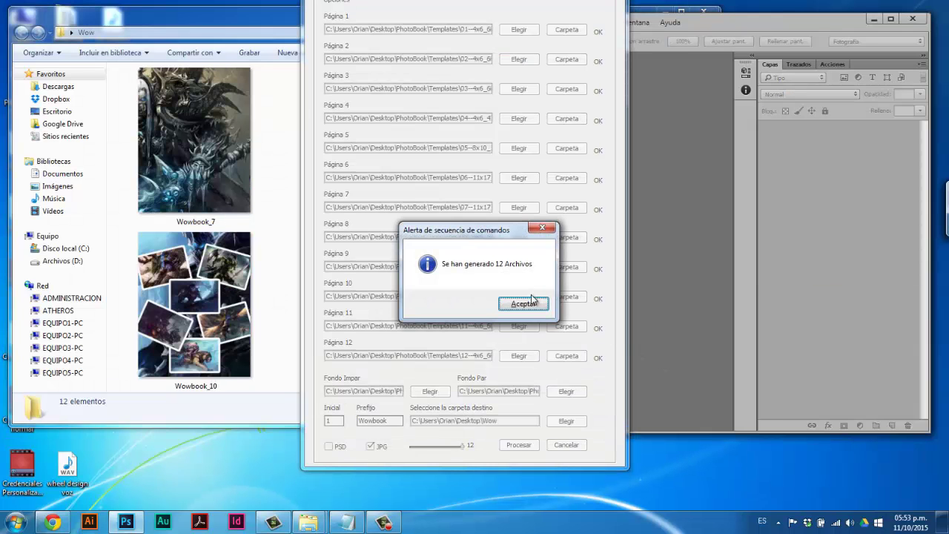
Step: Dismiss the 12-files-generated alert and view Wowbook_1 to Wowbook_12 as medium icons
left_click(524, 303)
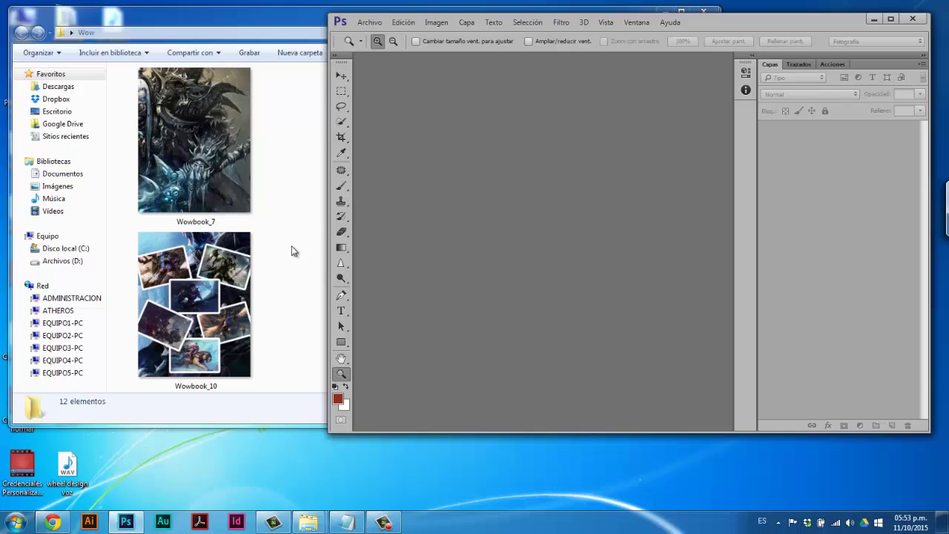
left_click(294, 250)
left_click(638, 219)
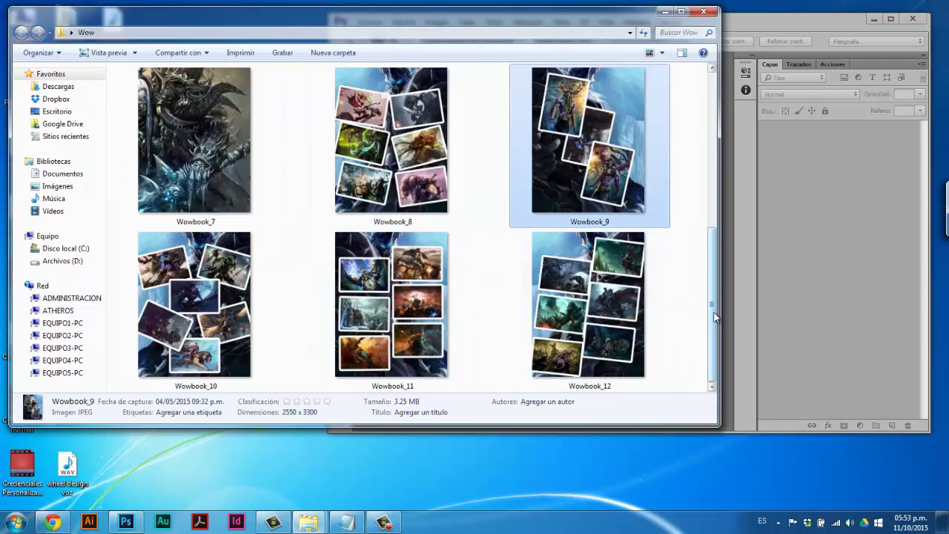
scroll(690, 192, "up", 5)
left_click(650, 53)
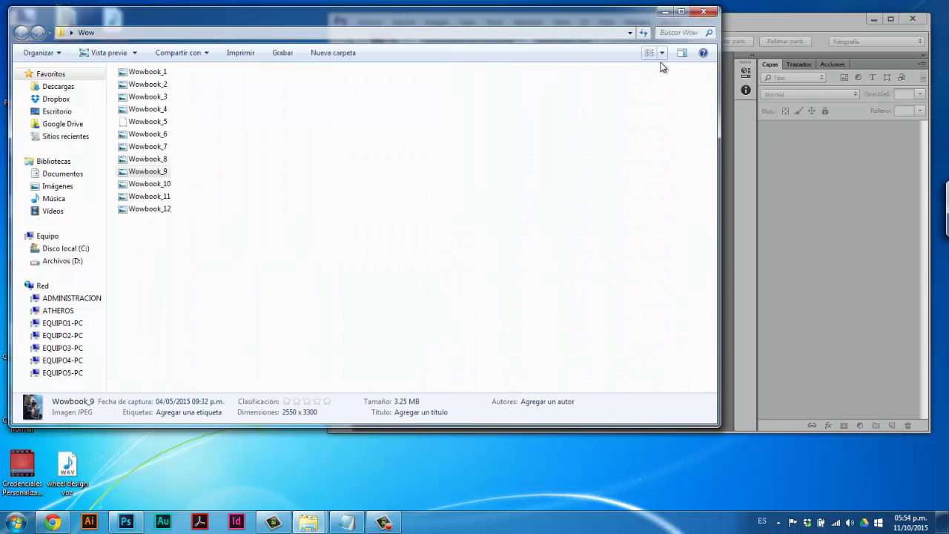
left_click(682, 46)
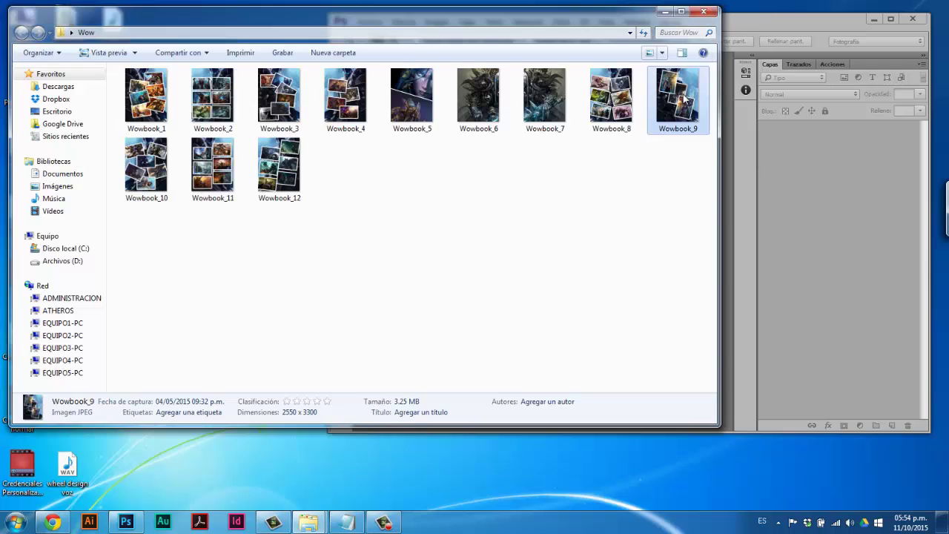
left_click(614, 211)
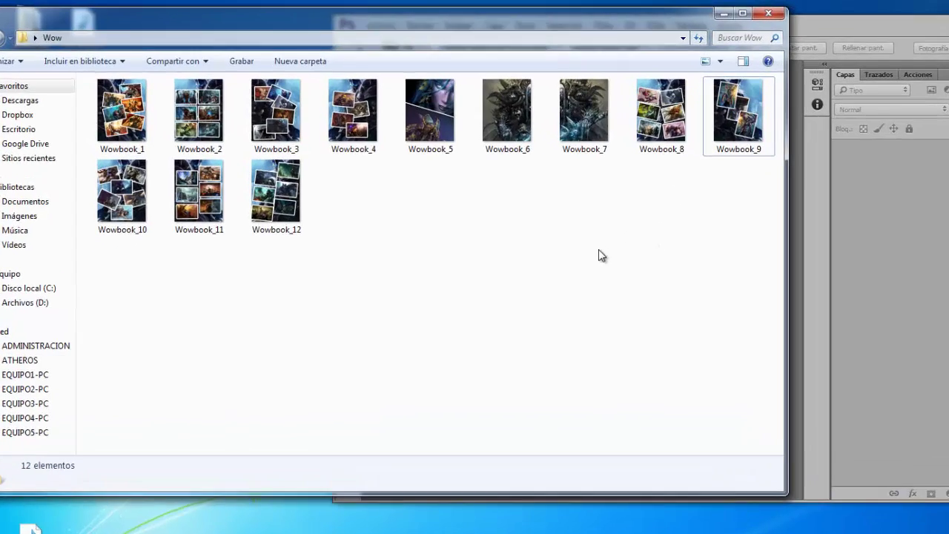